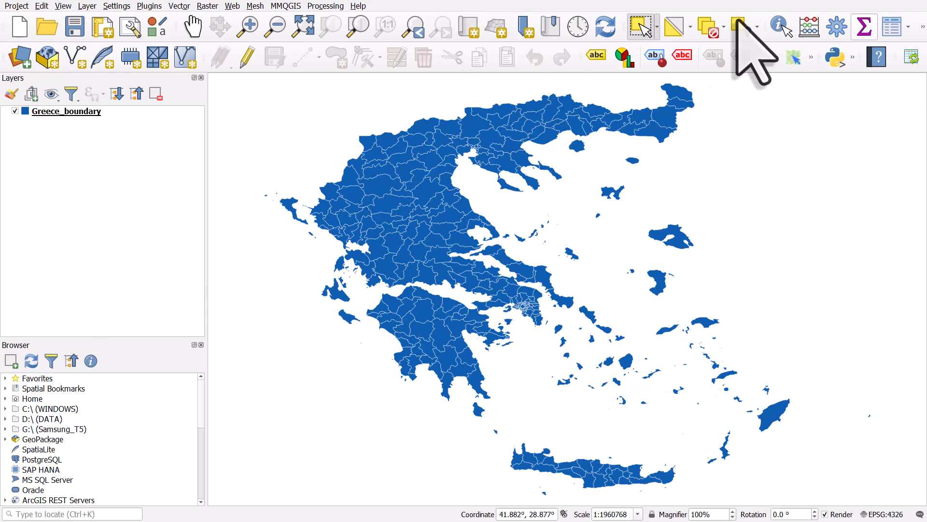
Examine the municipality records in the Greece_boundary attribute table, then close it.
click(887, 30)
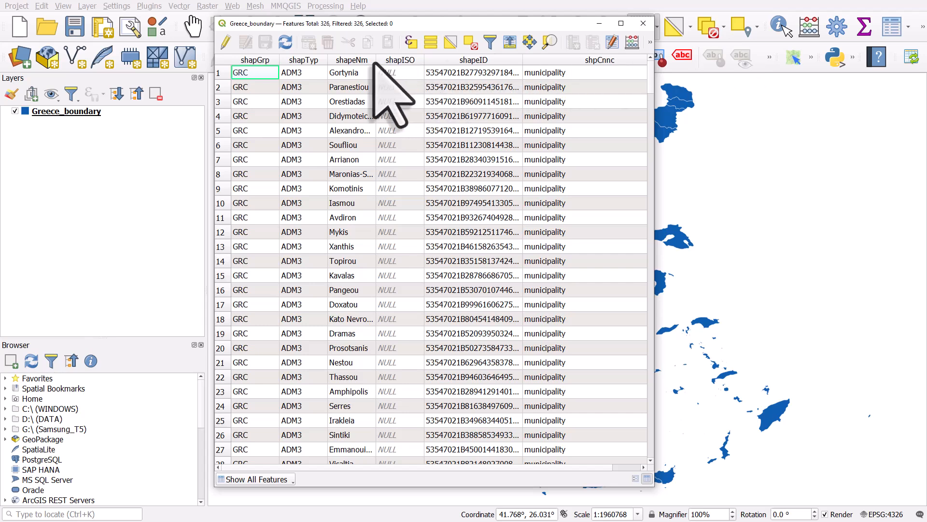
drag(655, 114, 795, 106)
drag(681, 29, 521, 25)
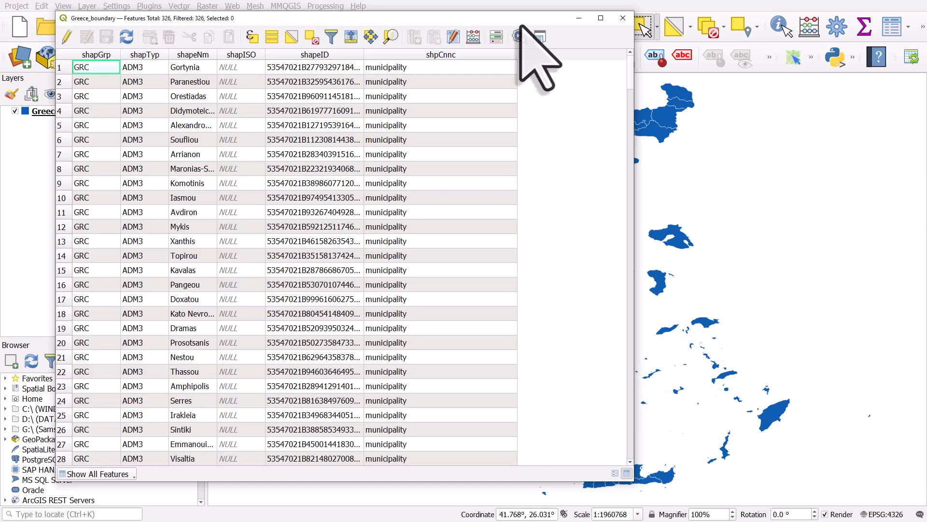
click(622, 18)
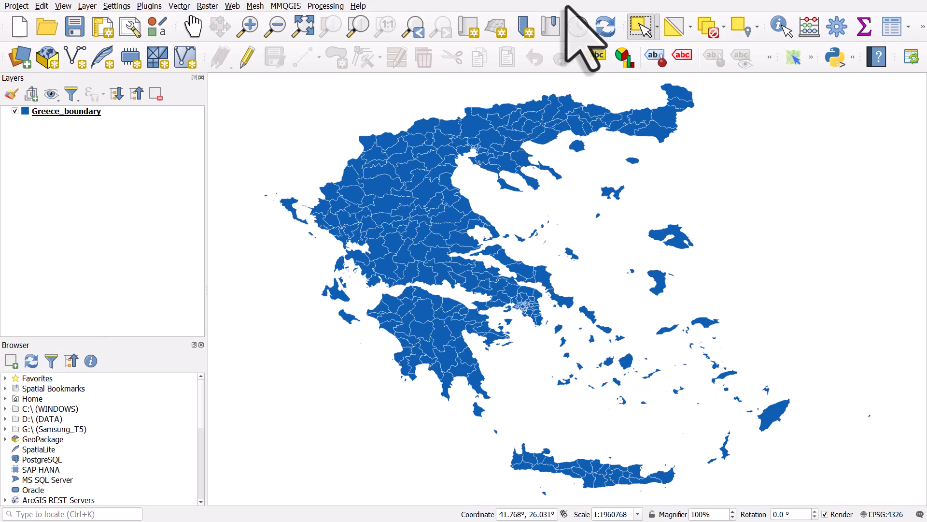
Set the project's background color to black in the project properties.
click(11, 7)
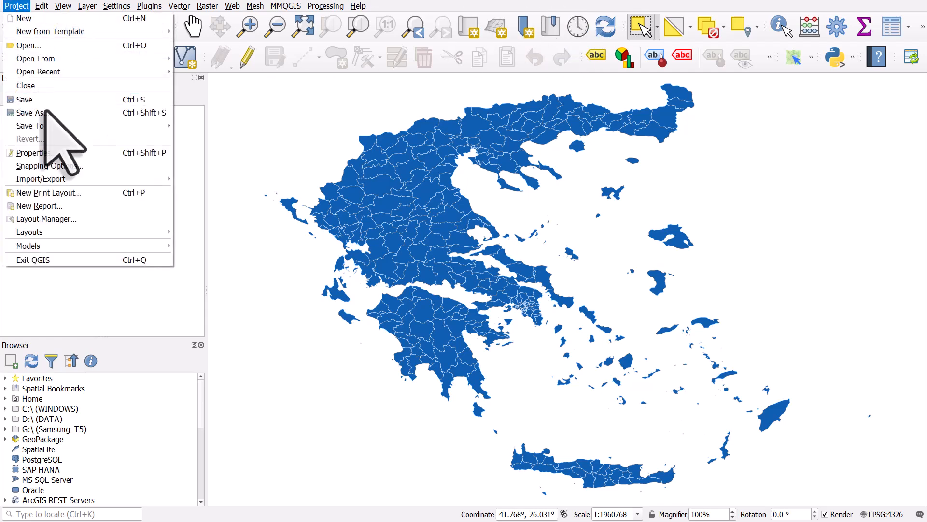
click(57, 154)
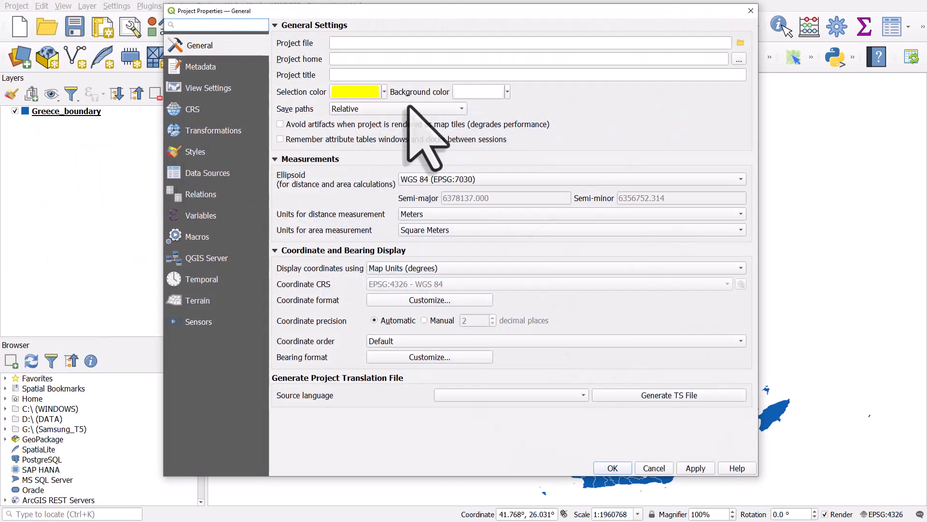
click(507, 92)
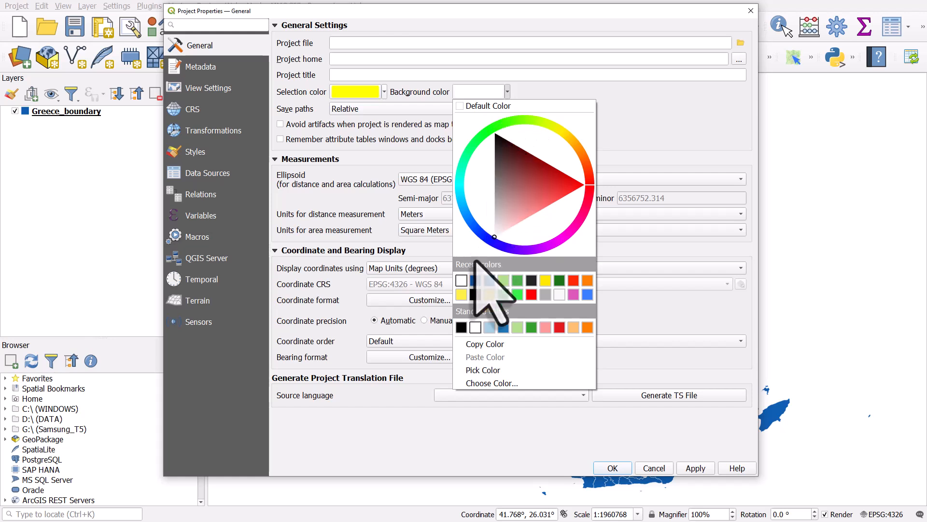
click(461, 327)
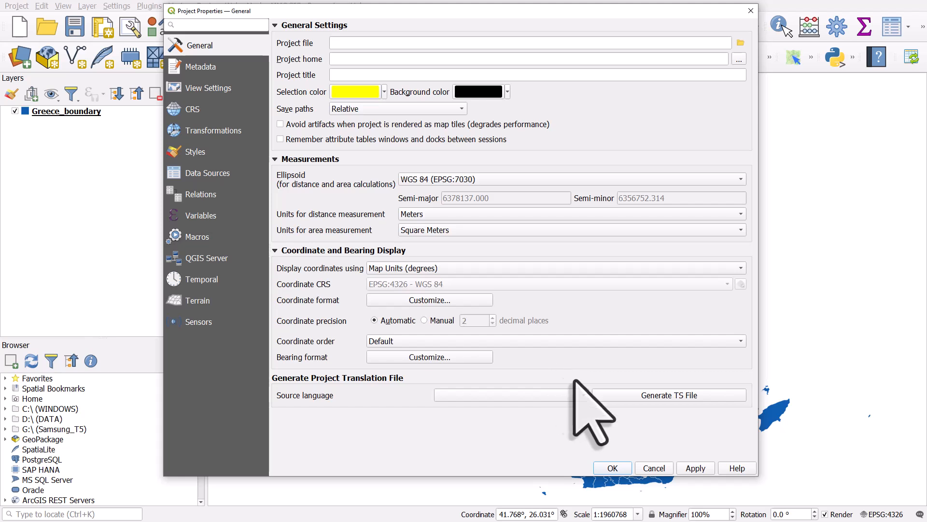
click(696, 468)
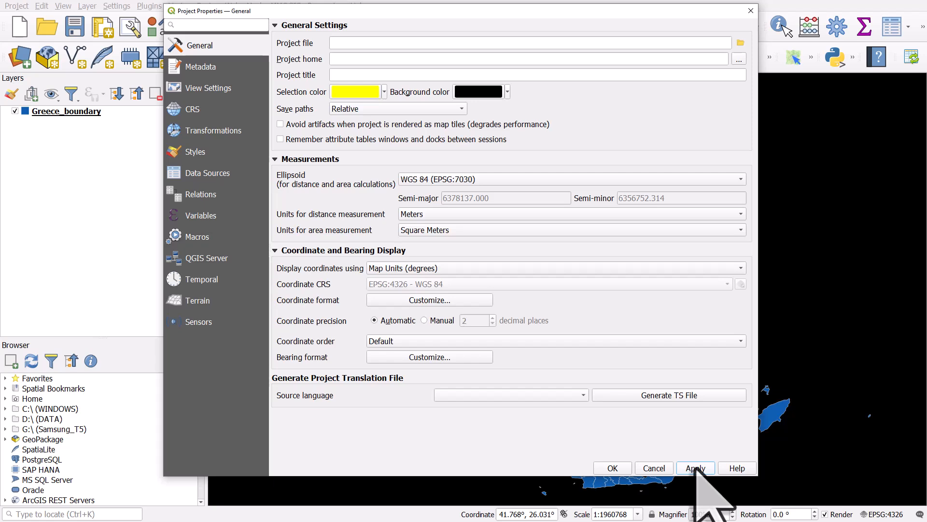
click(612, 468)
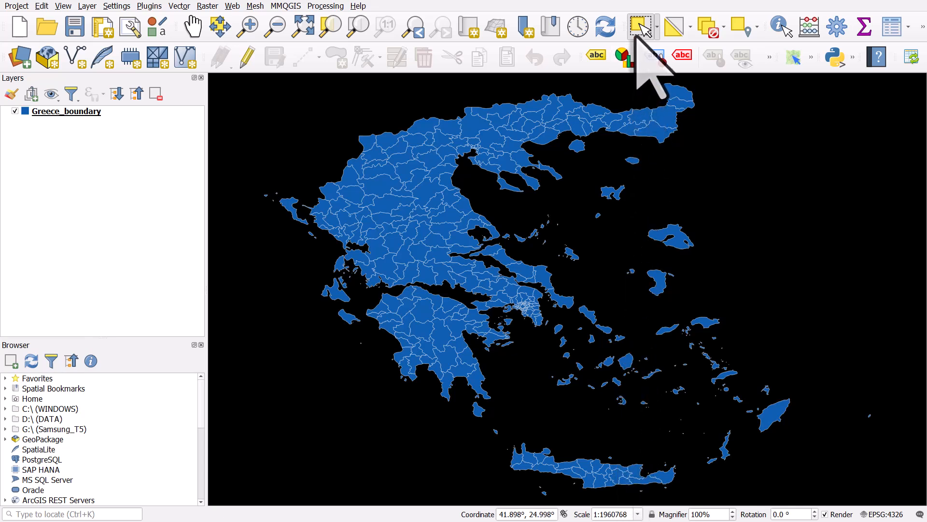
Select the Aegean islands from Thasos to Rhodes, the Cyclades, the Sporades, Crete and Kythira on the map with Select Features.
click(658, 27)
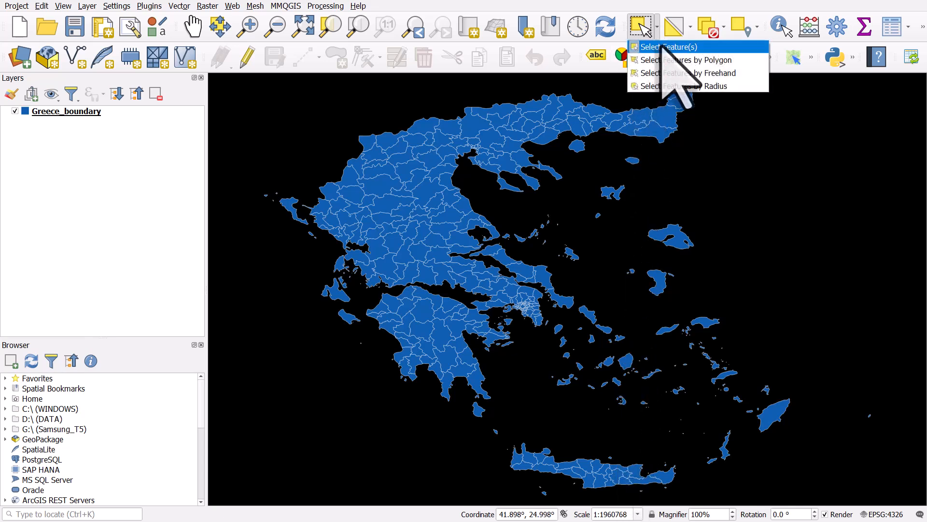
click(661, 46)
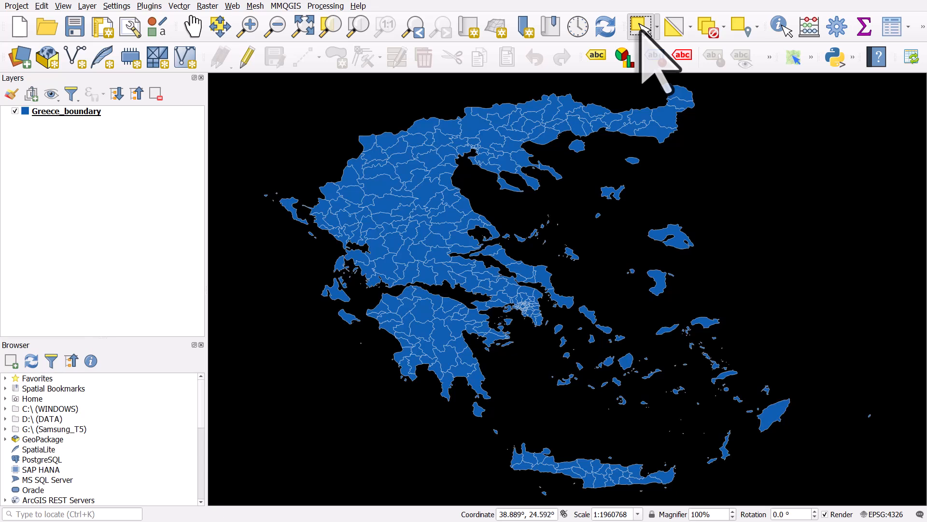
drag(626, 224, 808, 474)
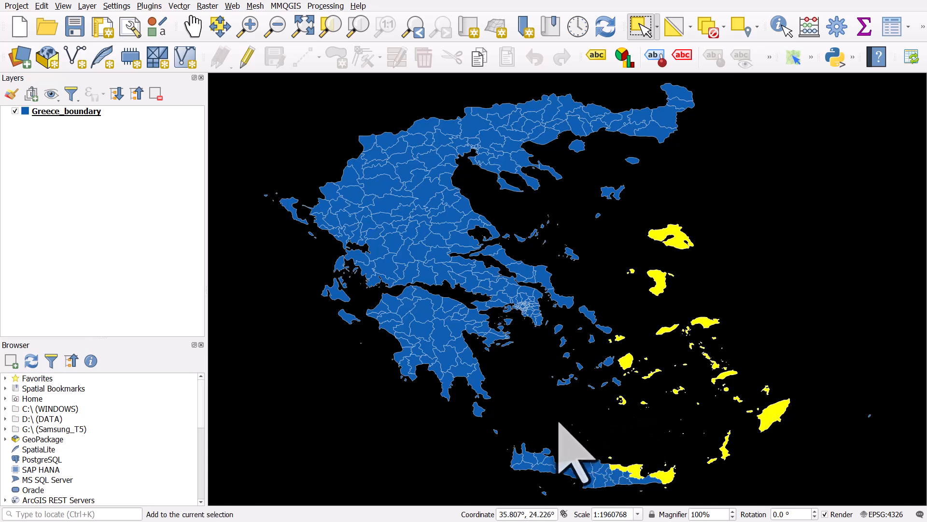
drag(494, 428, 719, 518)
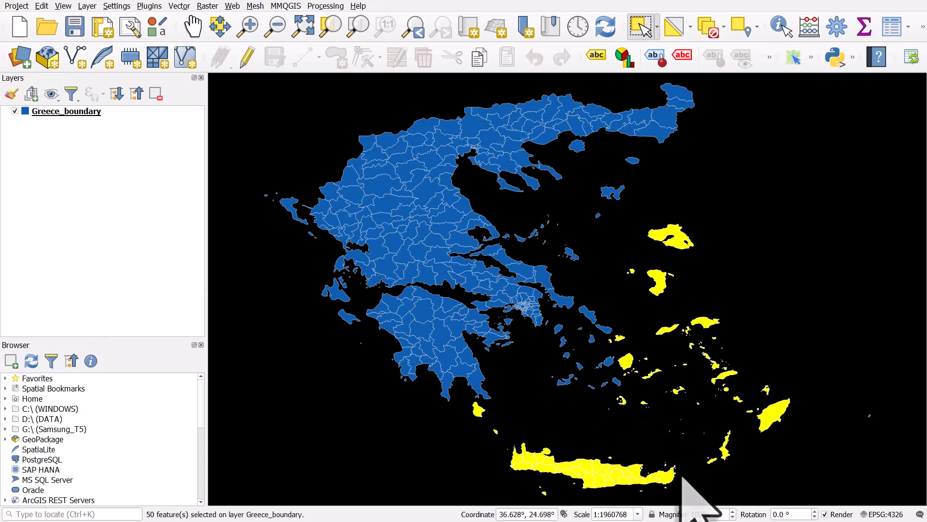
drag(547, 320, 634, 392)
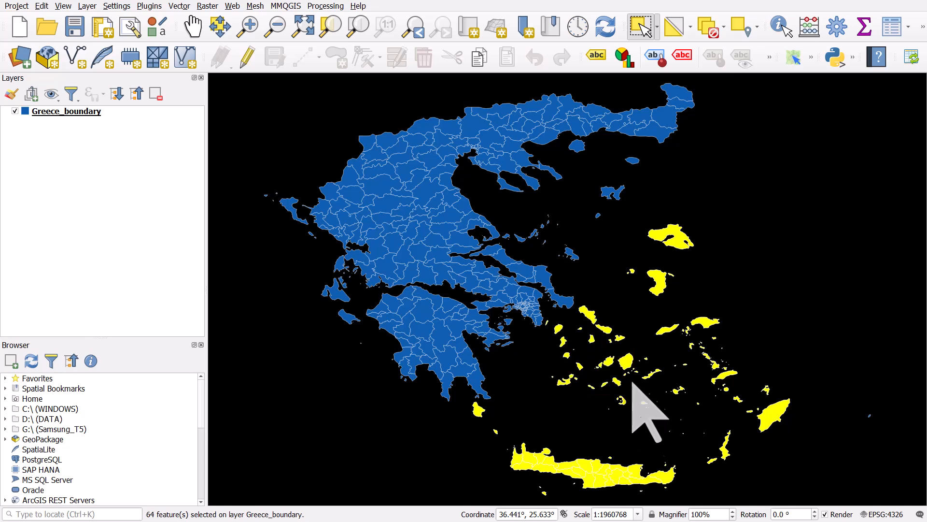
drag(575, 146, 658, 262)
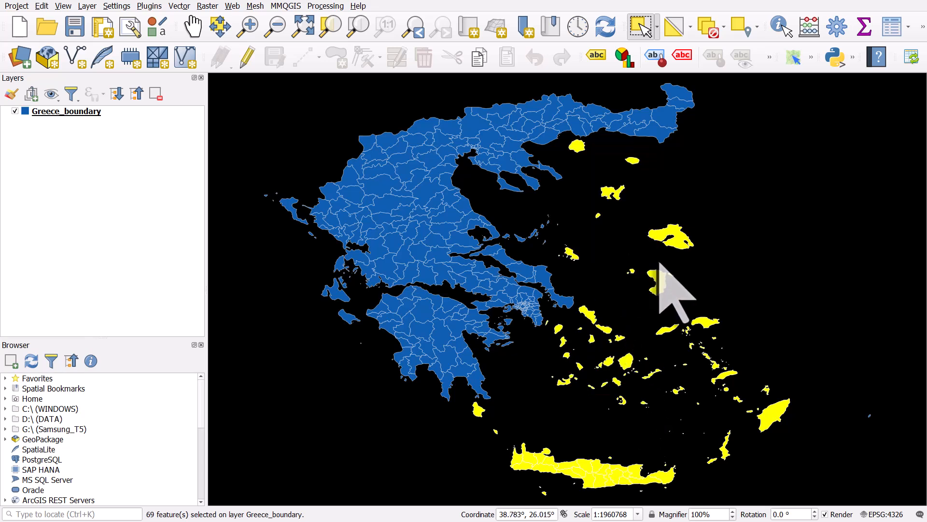
drag(513, 215, 561, 249)
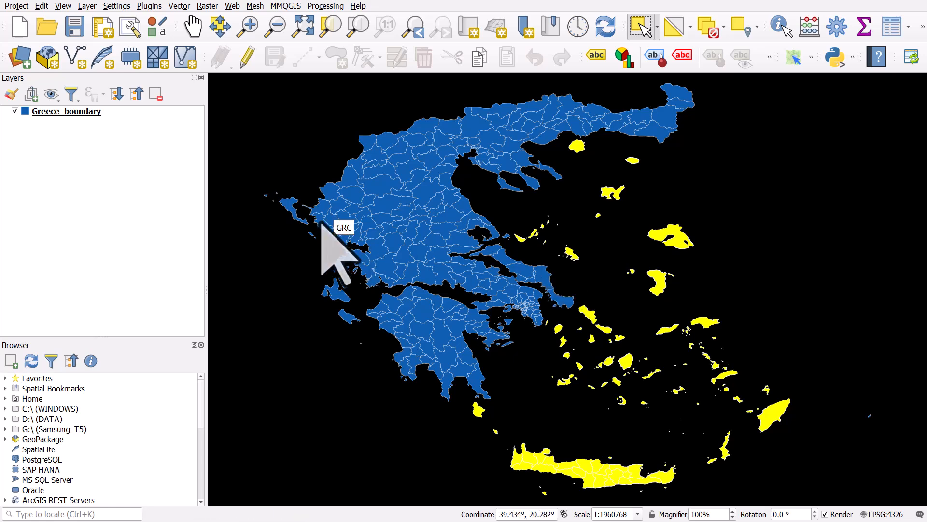
Add Corfu, Paxos and their neighbouring islets off the northwest coast to the selection.
scroll(278, 207, up, 1)
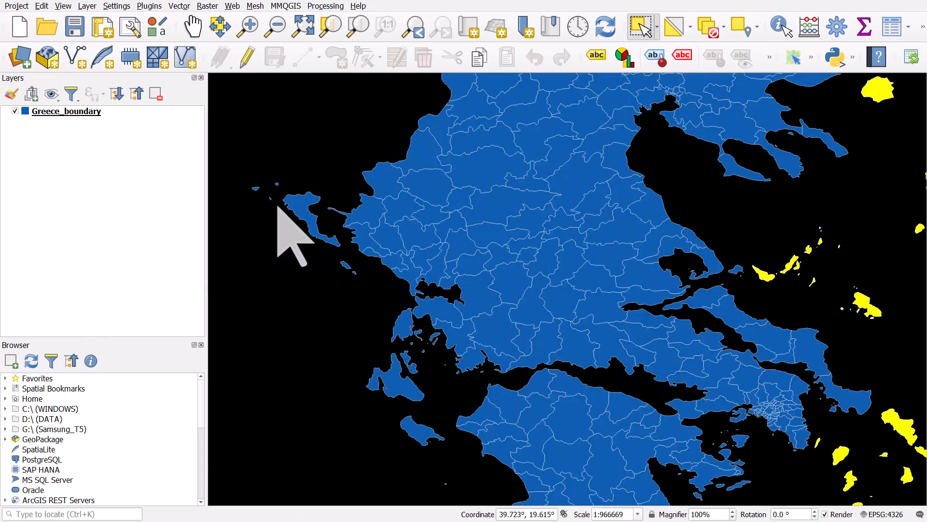
scroll(278, 208, up, 1)
drag(224, 155, 345, 256)
drag(391, 305, 457, 369)
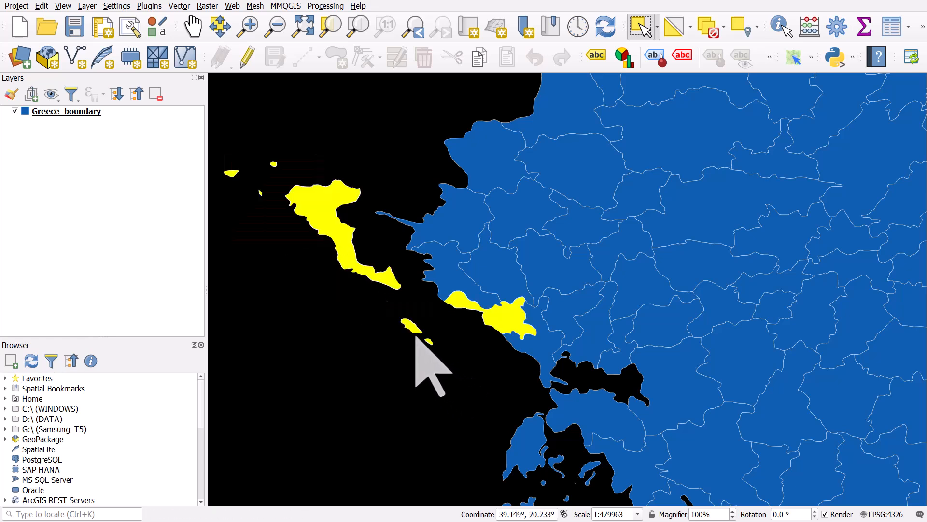
Remove the mainland coastal municipality southeast of Corfu from the selection.
shift+click(454, 304)
shift+click(461, 303)
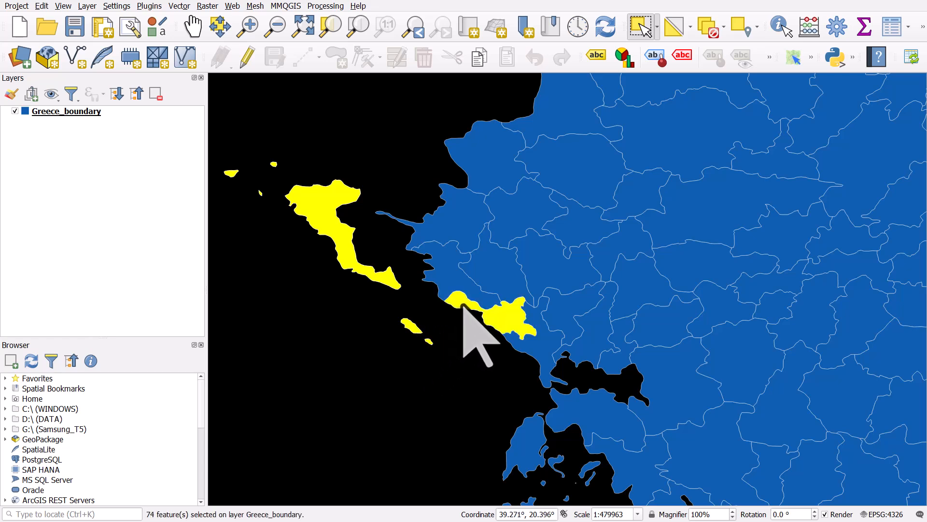
shift+click(462, 305)
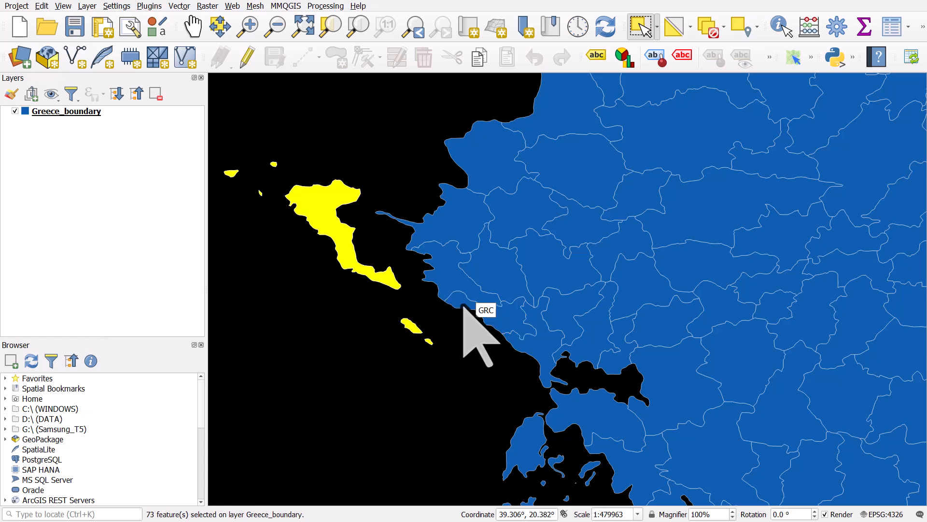
shift+click(462, 307)
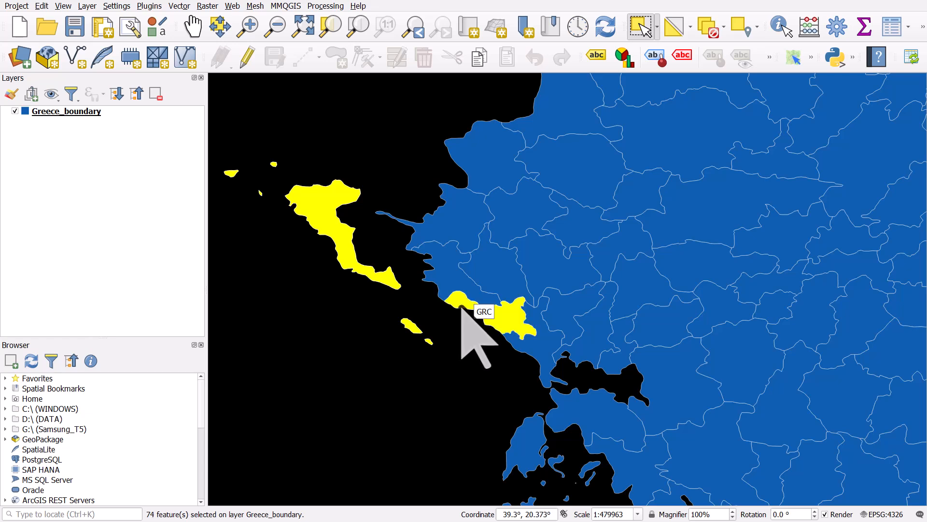
shift+click(461, 307)
shift+click(461, 307)
shift+click(461, 307)
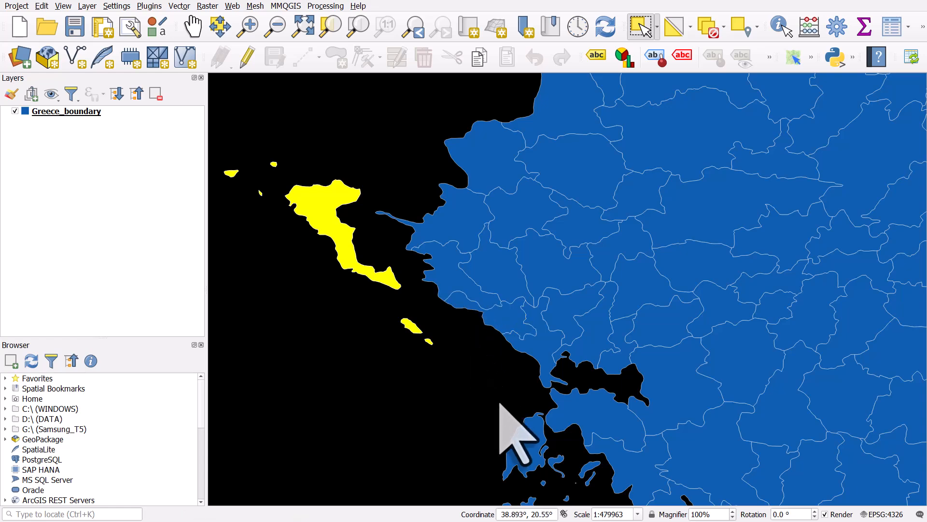
Add Lefkada, Ithaca and Kefalonia with their surrounding islets to the selection.
drag(546, 499, 500, 403)
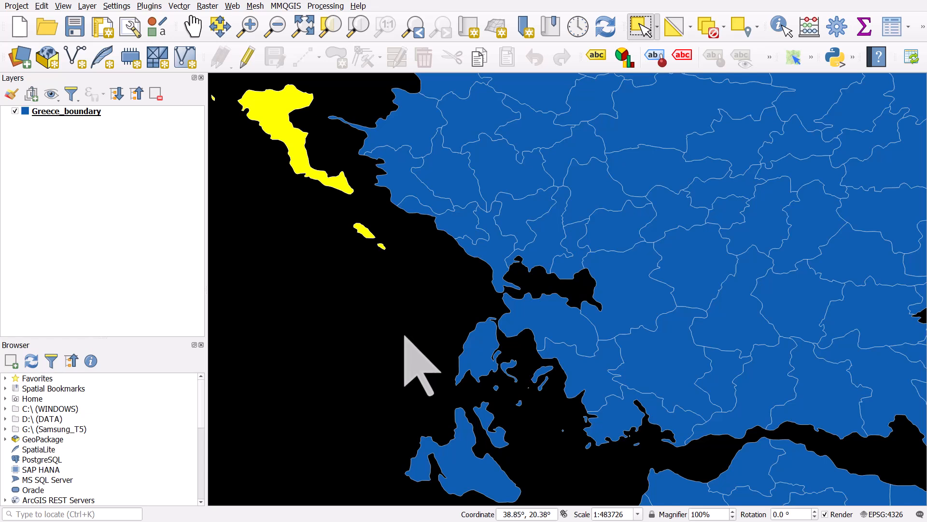
drag(449, 353, 515, 417)
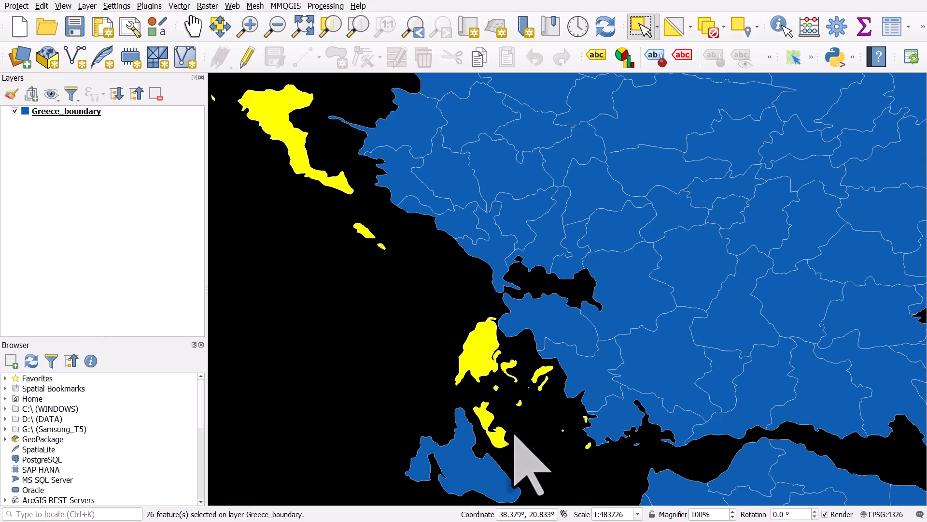
shift+click(463, 456)
Try to add only the small islet off the mainland coast east of Kefalonia to the selection, then deselect its mainland municipality.
drag(463, 456, 381, 259)
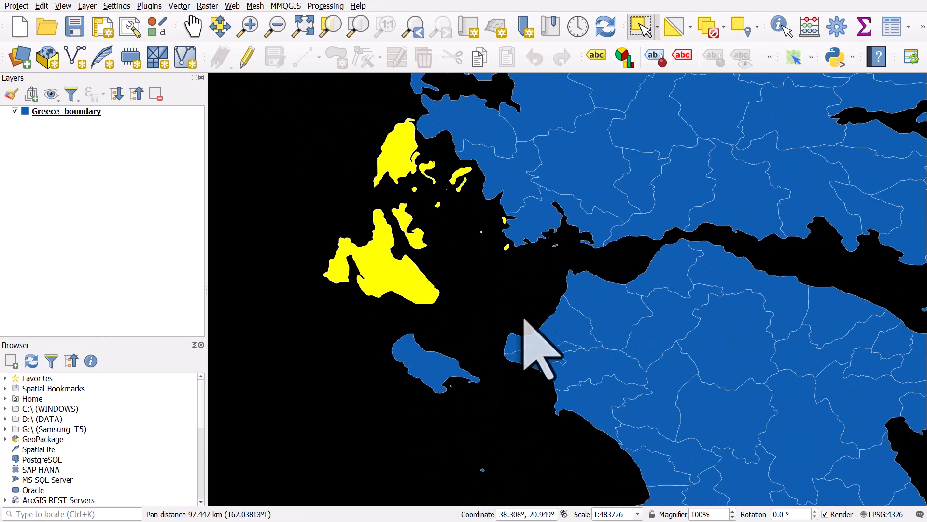
scroll(553, 253, up, 1)
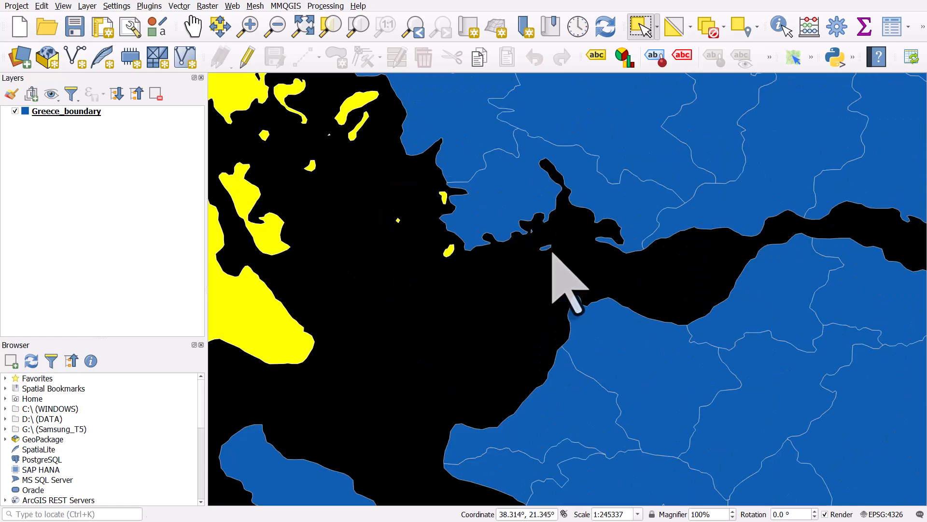
shift+click(550, 252)
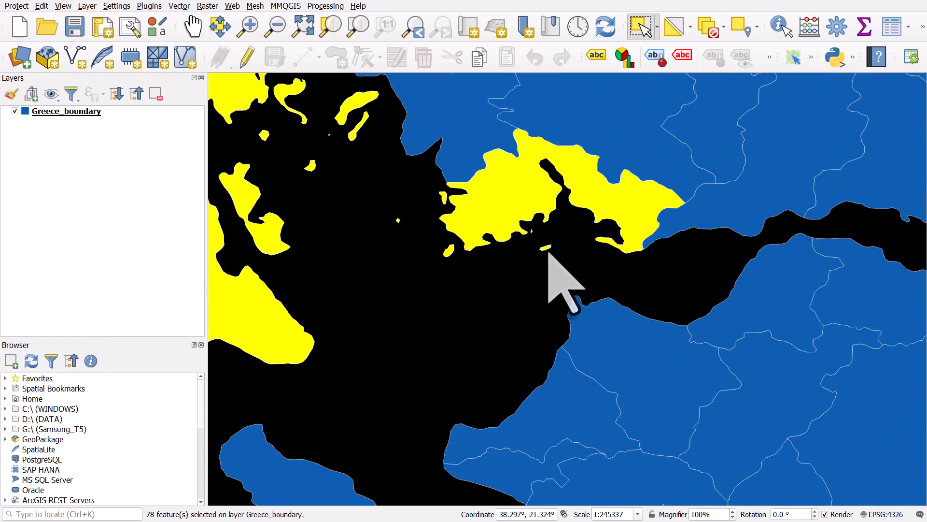
ctrl+click(550, 252)
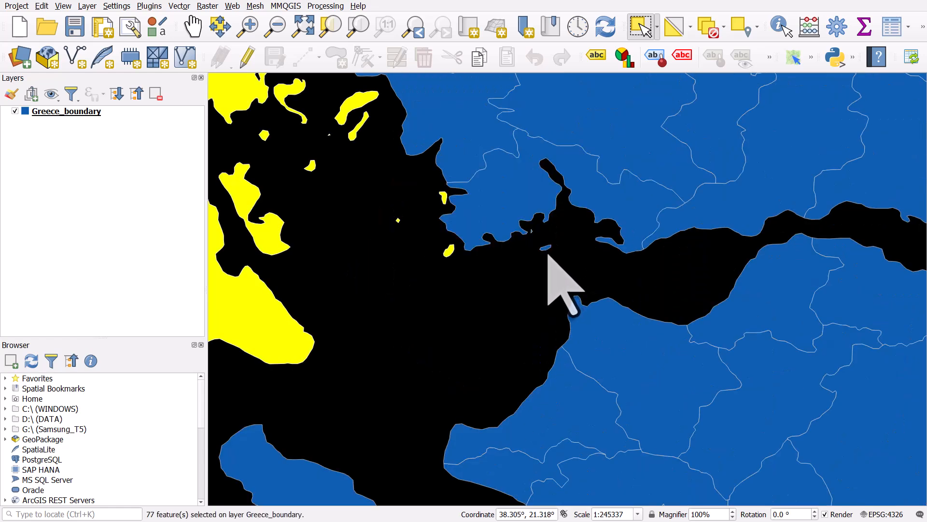
shift+click(548, 252)
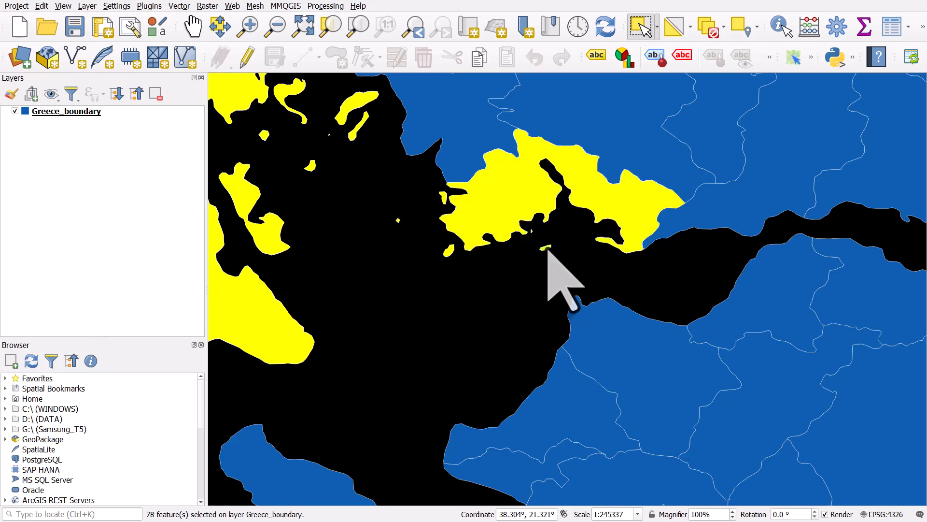
ctrl+click(514, 205)
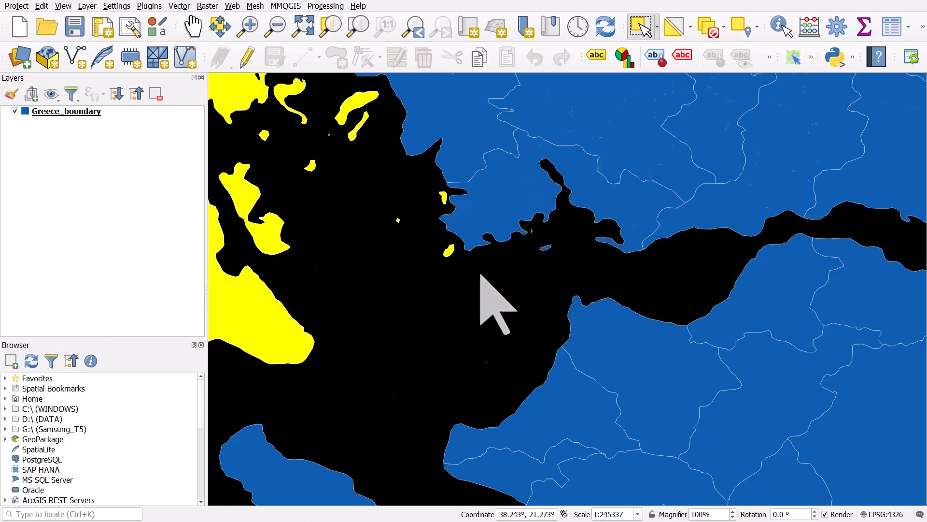
Add Zakynthos and the islands of the Saronic Gulf to the selection, then show the full extent of Greece.
scroll(485, 266, down, 1)
shift+click(425, 380)
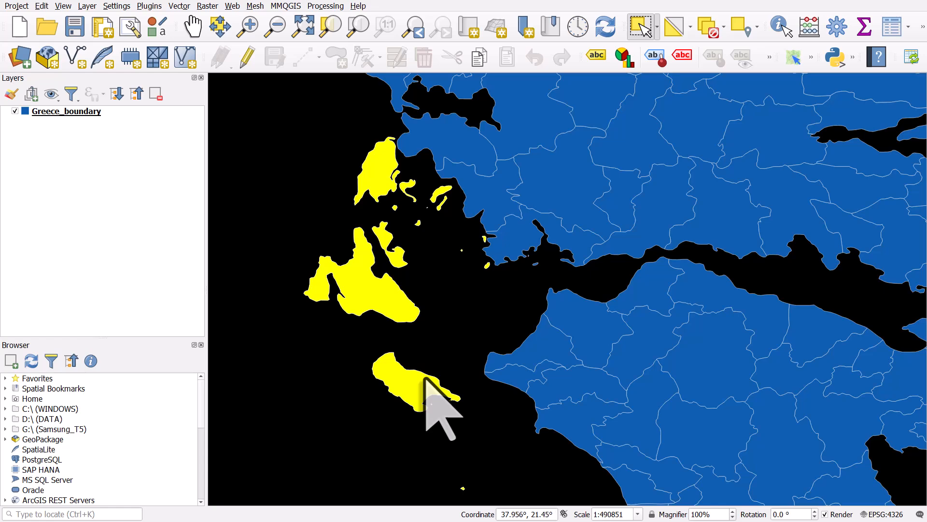
drag(632, 393, 513, 248)
scroll(613, 290, down, 1)
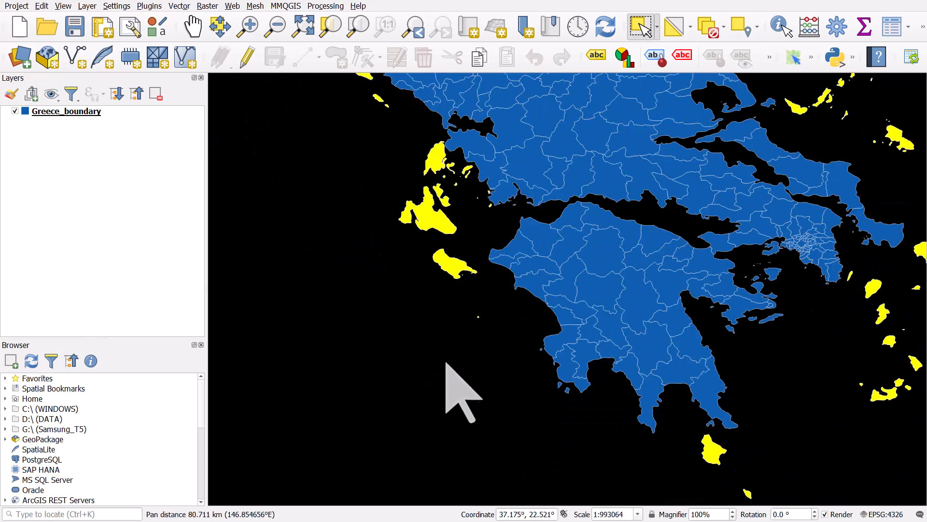
drag(657, 343, 578, 280)
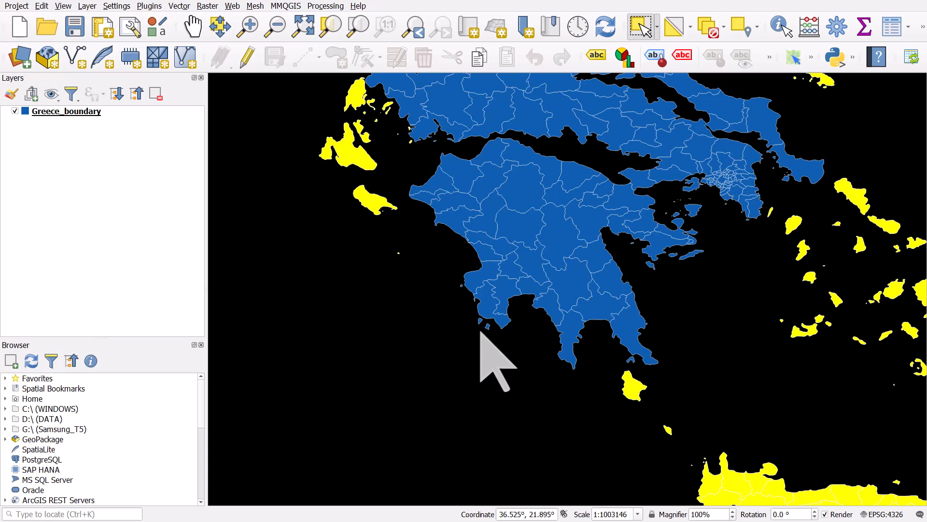
key(ctrl+shift+f)
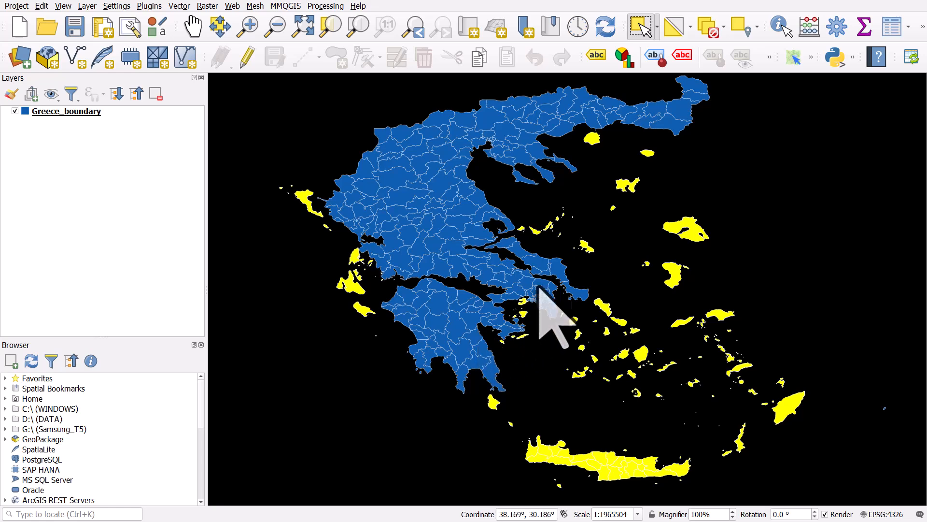
Use the field calculator to create an integer (32 bit) field named island with value 1 for the selected municipalities.
click(889, 30)
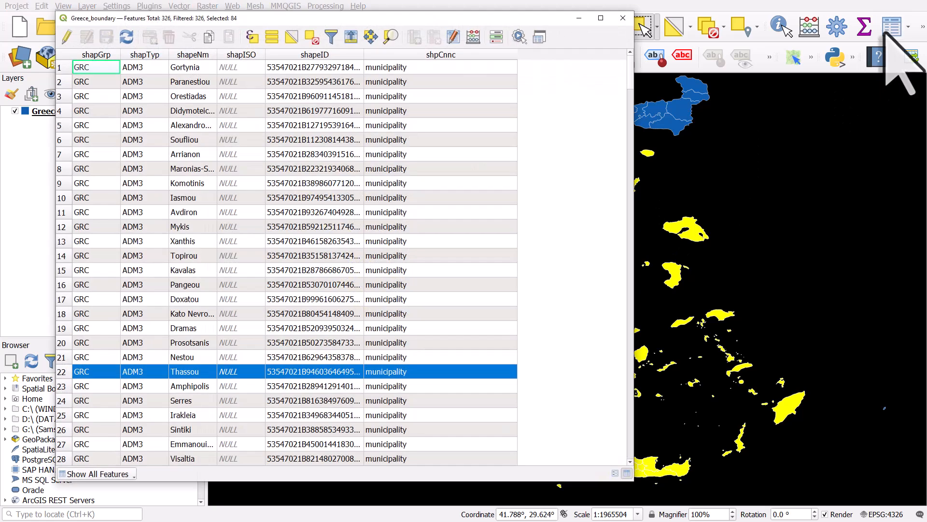
click(476, 36)
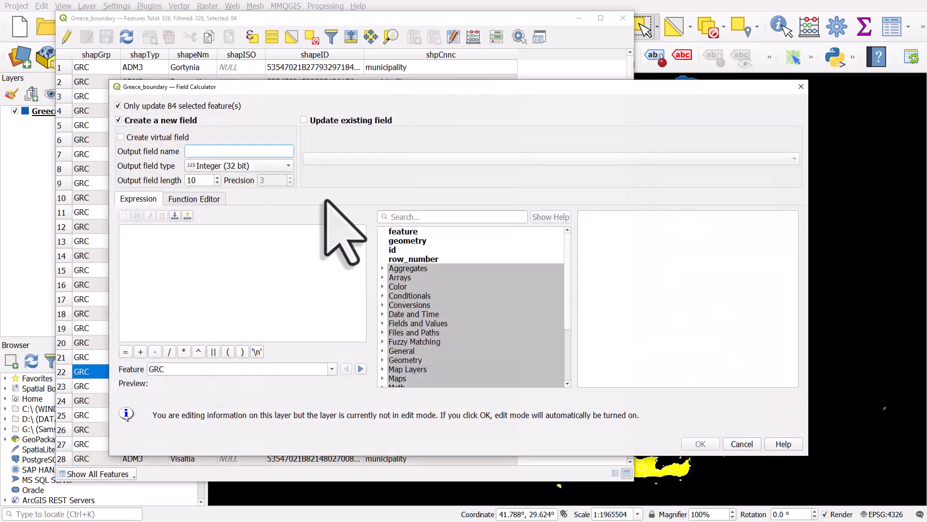
text(island)
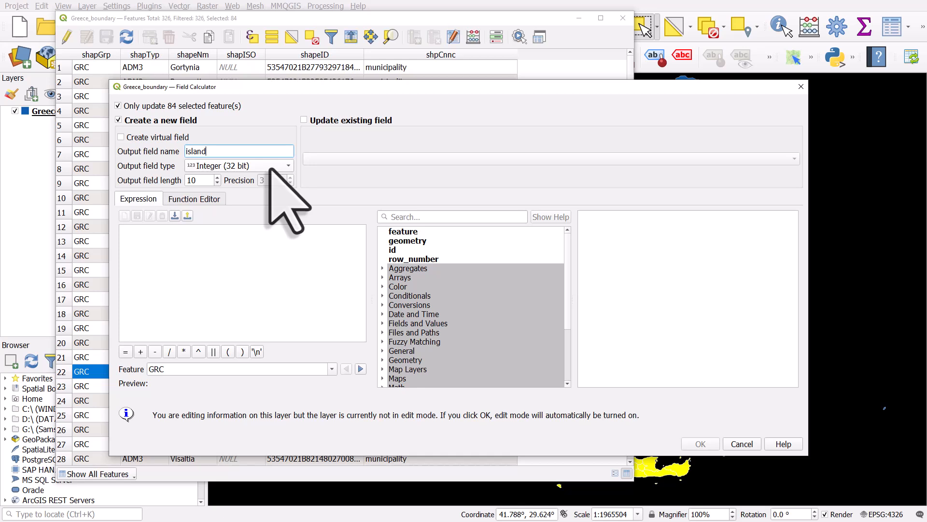
click(233, 244)
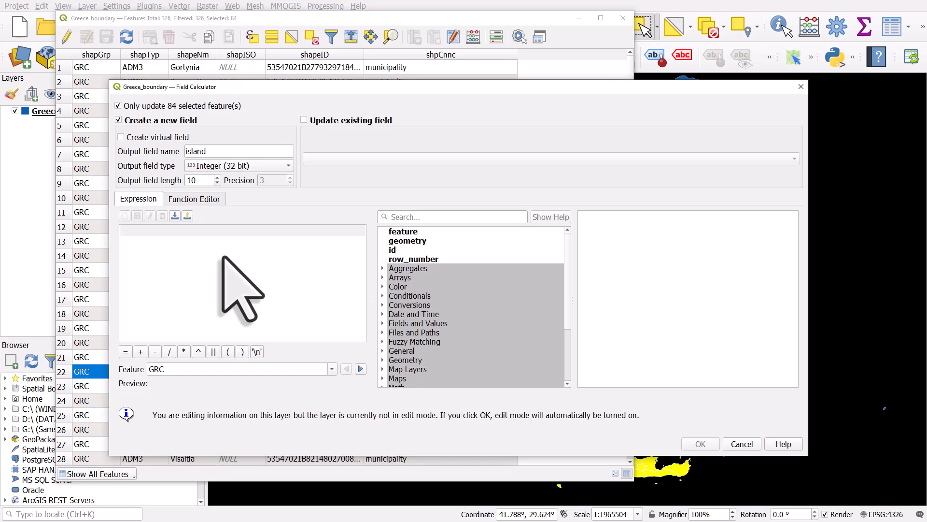
text(1)
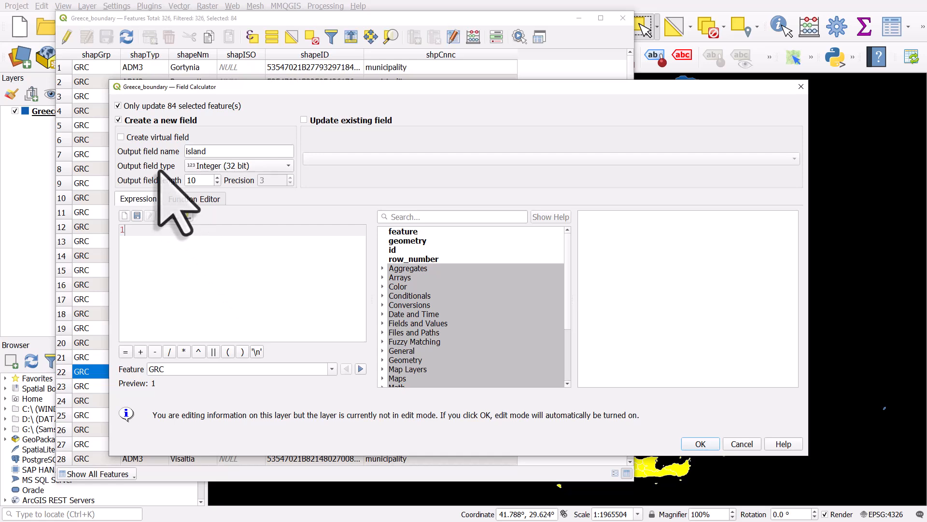
click(689, 443)
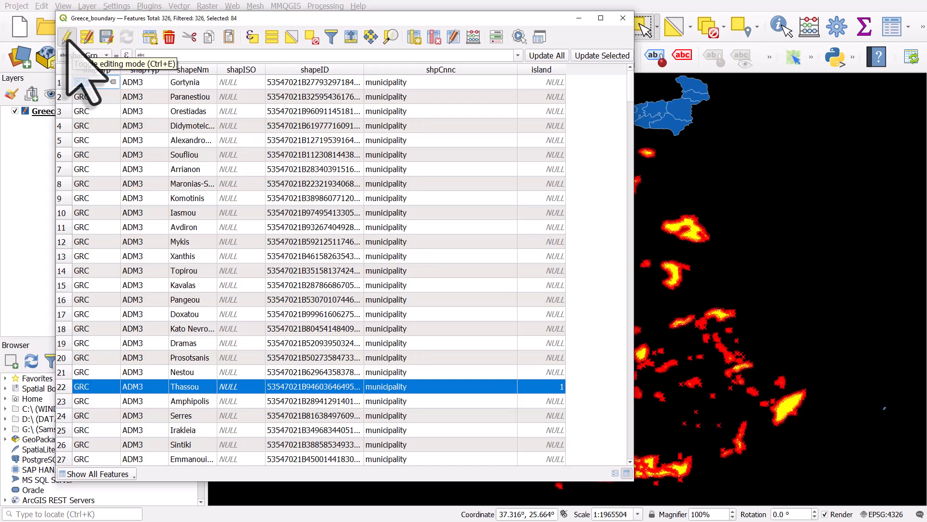
End editing with the changes saved, then clear the selection and close the attribute table.
click(68, 39)
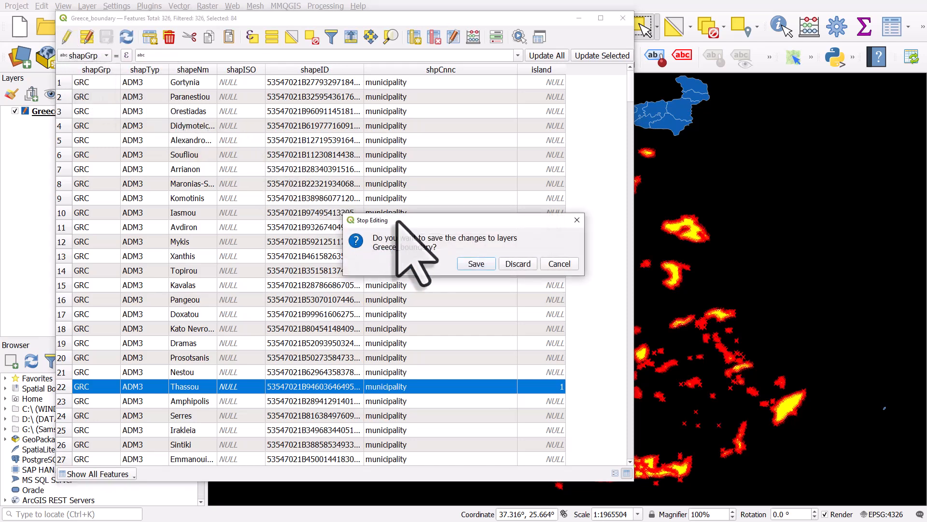
click(477, 264)
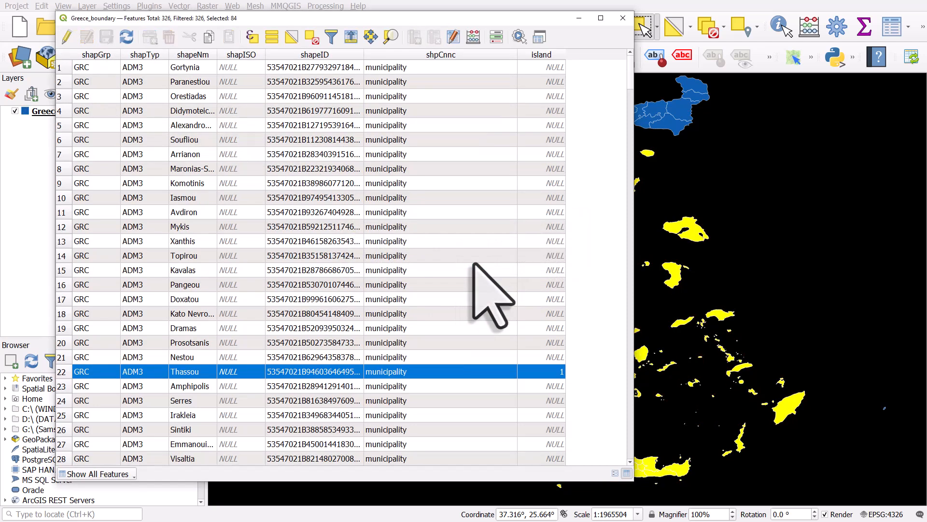
click(310, 36)
click(623, 18)
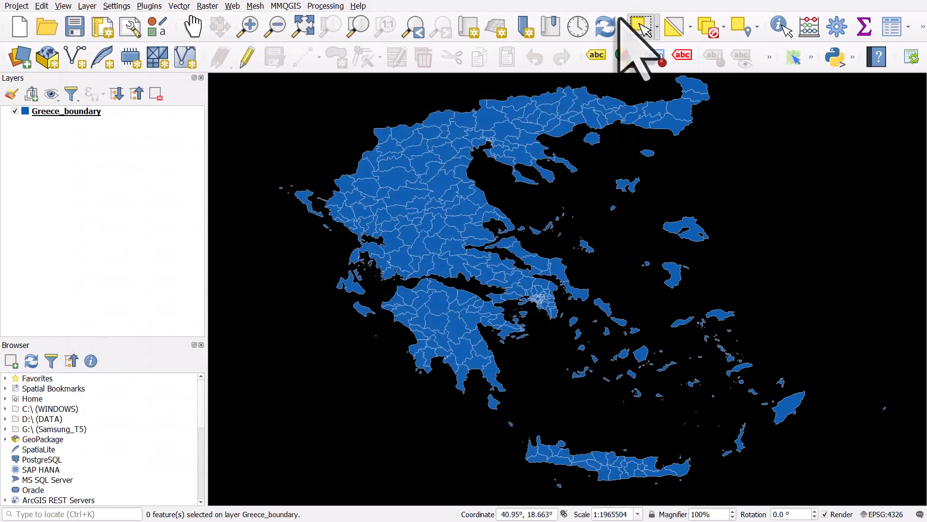
Style the Greece_boundary layer as Categorized by the island field with random colors and classify its values.
click(67, 112)
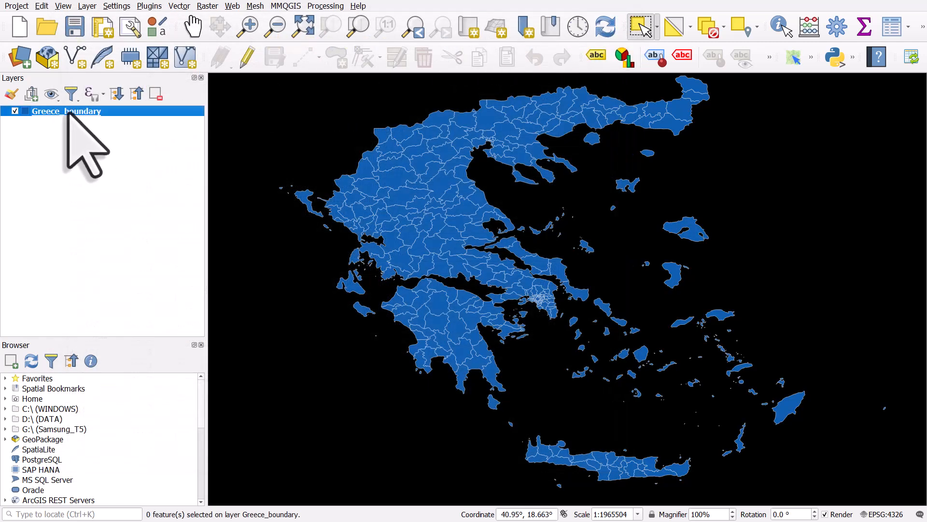
double_click(68, 113)
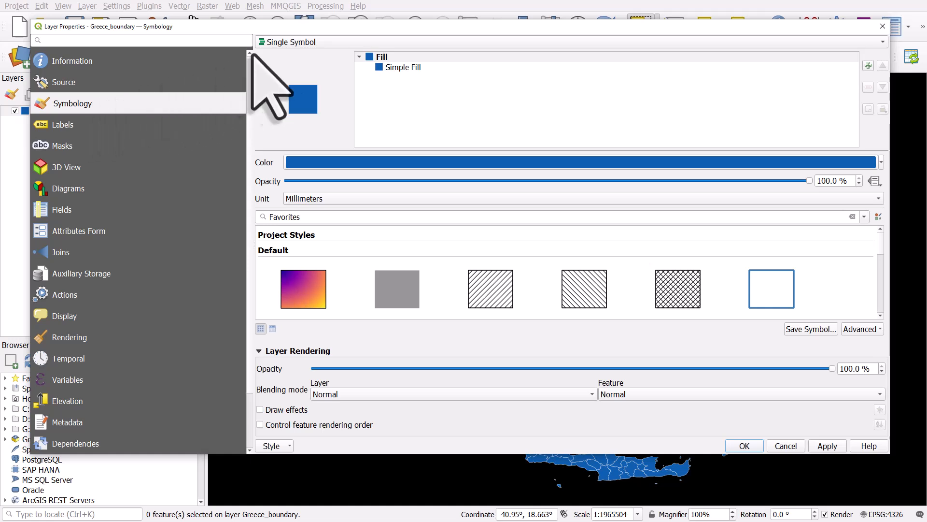
click(290, 42)
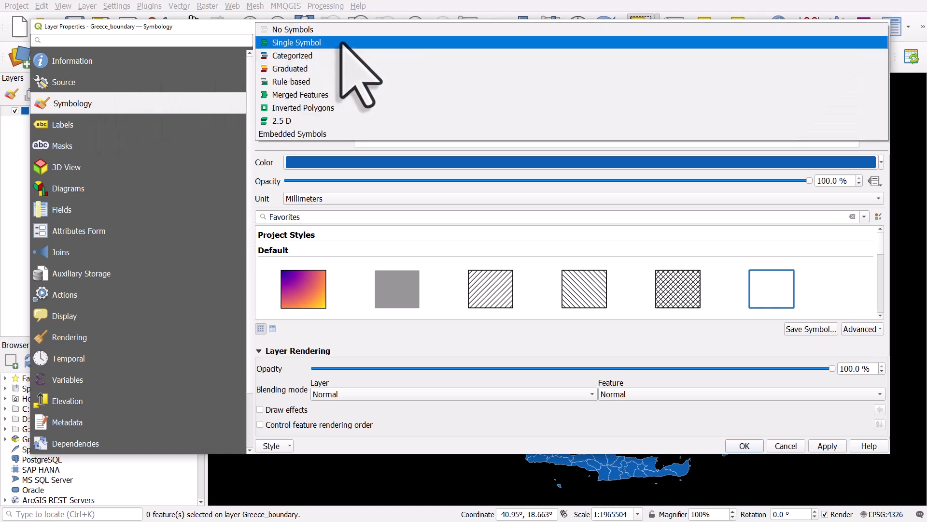
click(349, 56)
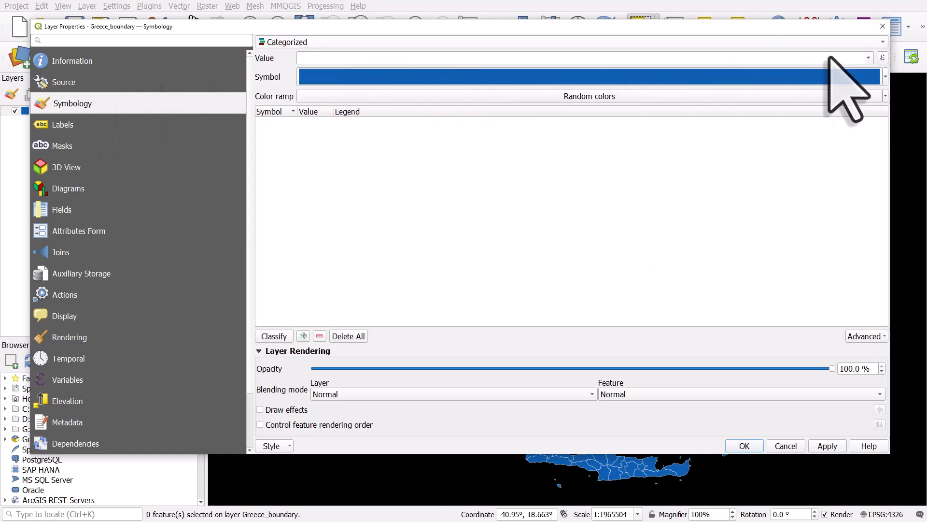
click(867, 58)
click(356, 140)
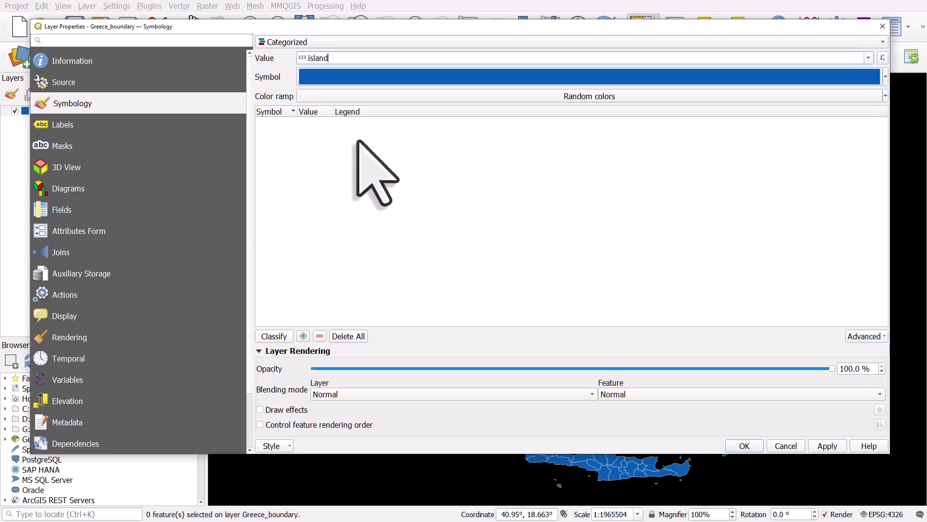
click(275, 337)
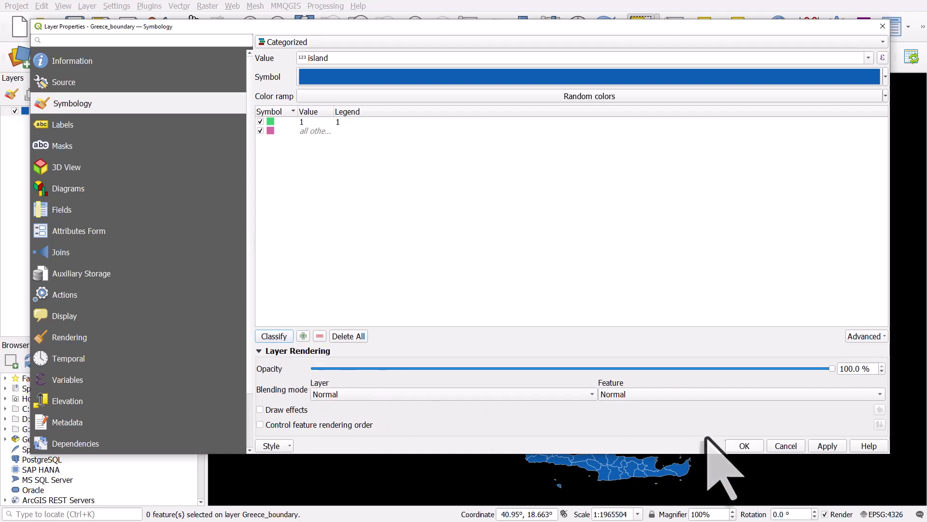
click(745, 445)
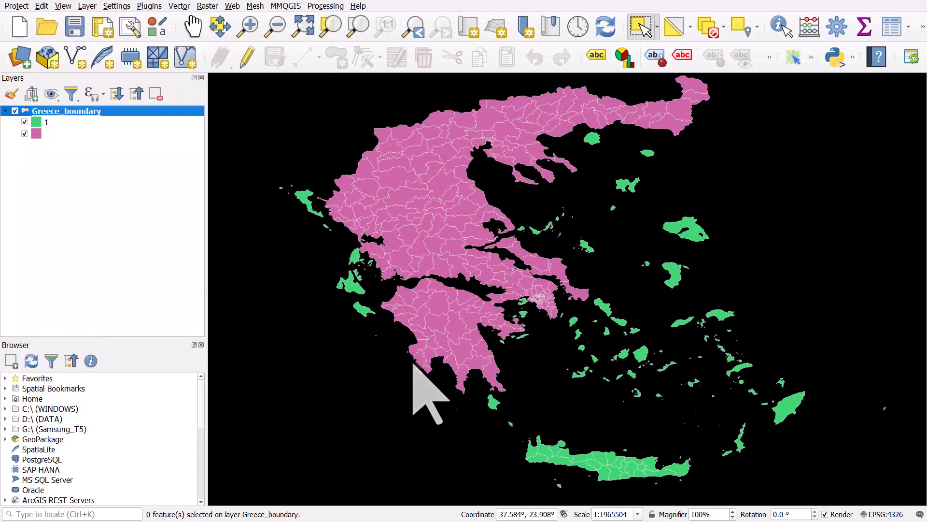
Check the municipality with islets off the southwestern Peloponnese, then select only the small island between Kythira and the Peloponnese.
scroll(435, 391, up, 1)
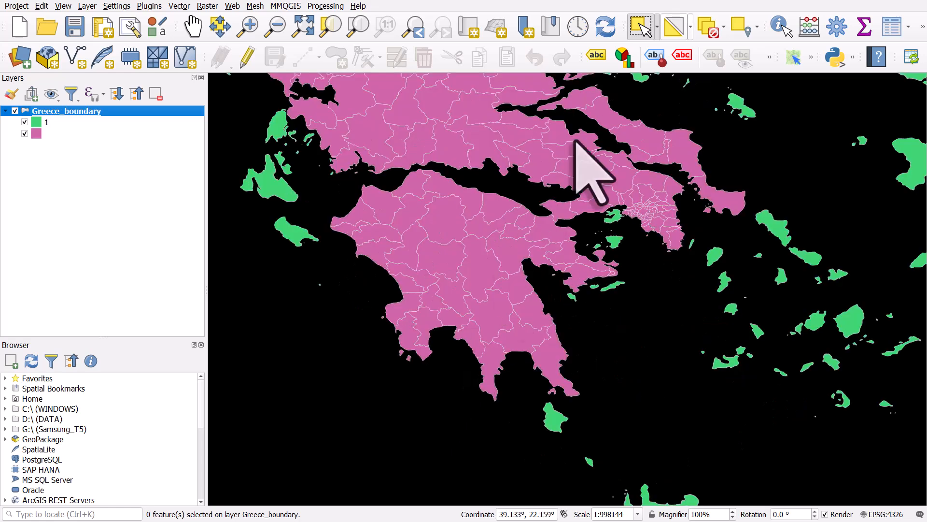
click(413, 340)
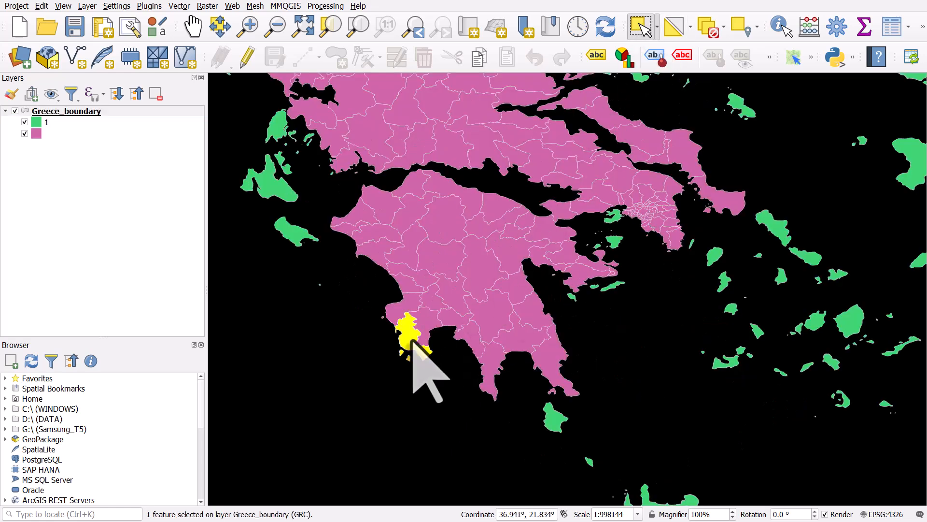
scroll(563, 398, up, 1)
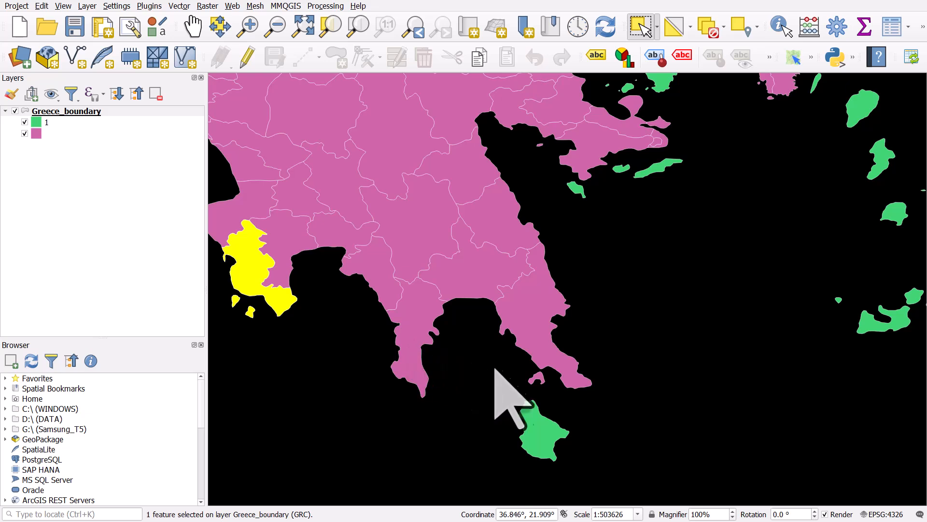
click(545, 383)
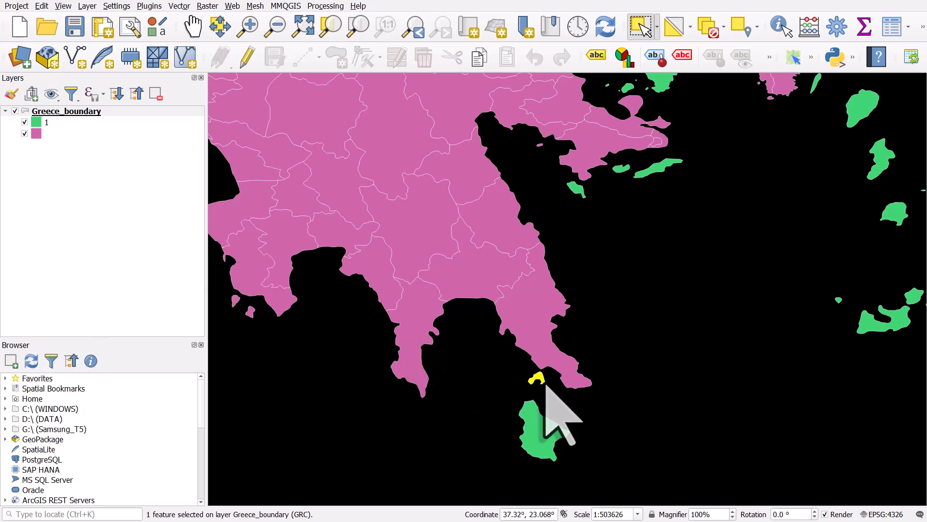
Try to add the islets in the Argolic Gulf and southwest of Euboea to the selection, then deselect their municipalities.
drag(547, 384, 493, 472)
scroll(508, 287, up, 1)
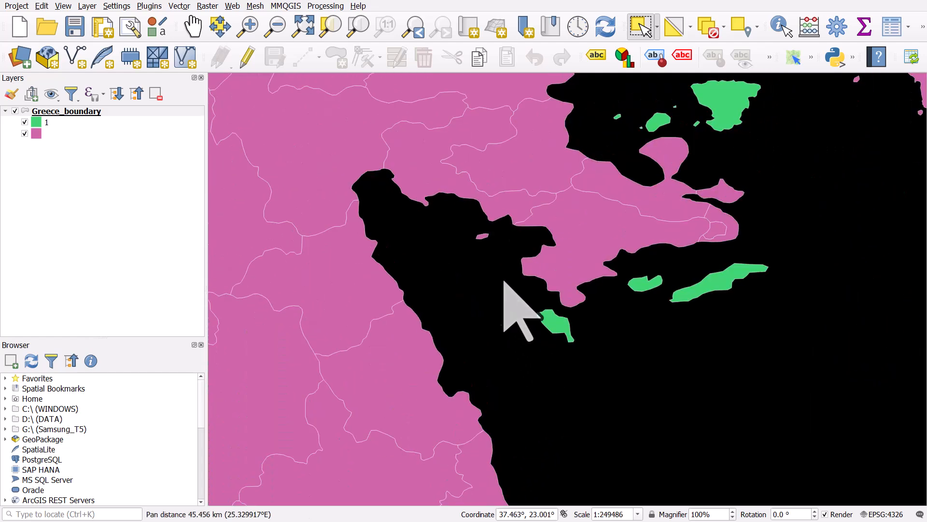
shift+click(487, 240)
ctrl+click(488, 240)
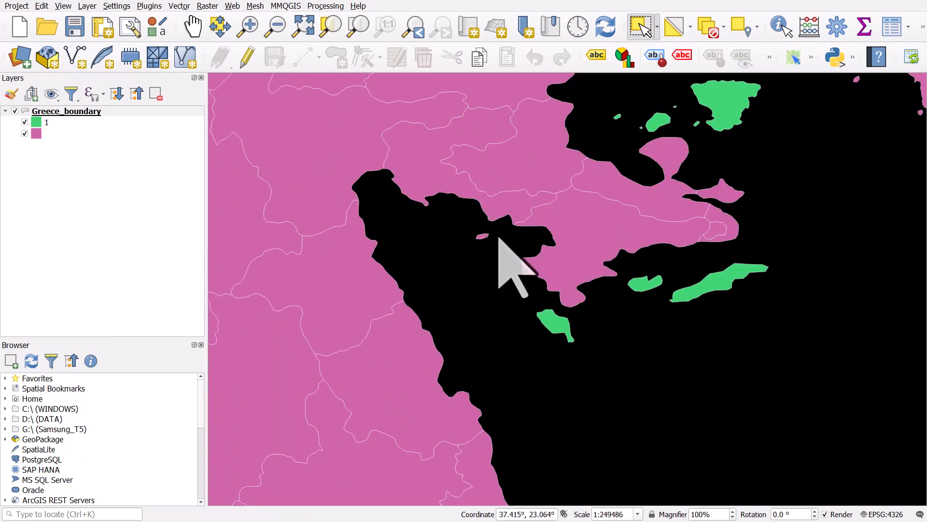
scroll(600, 245, down, 3)
scroll(620, 223, up, 2)
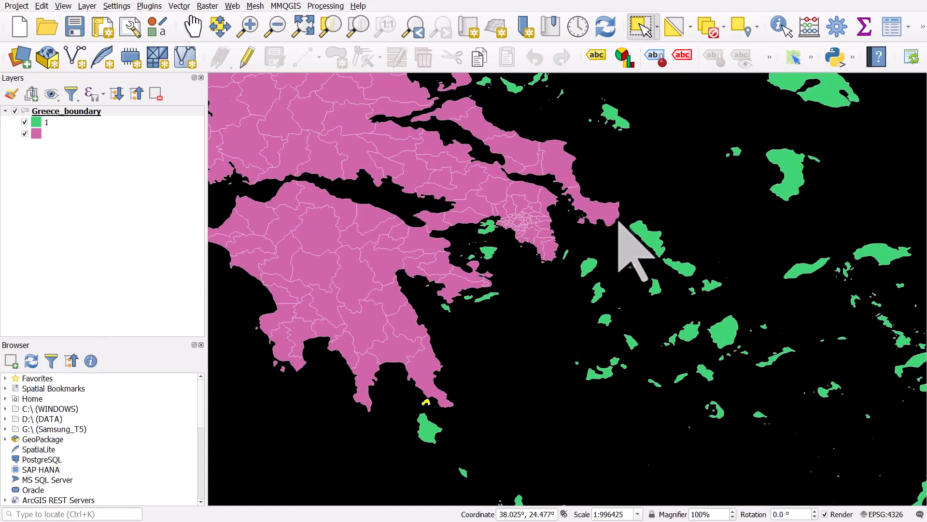
shift+click(538, 189)
ctrl+click(538, 189)
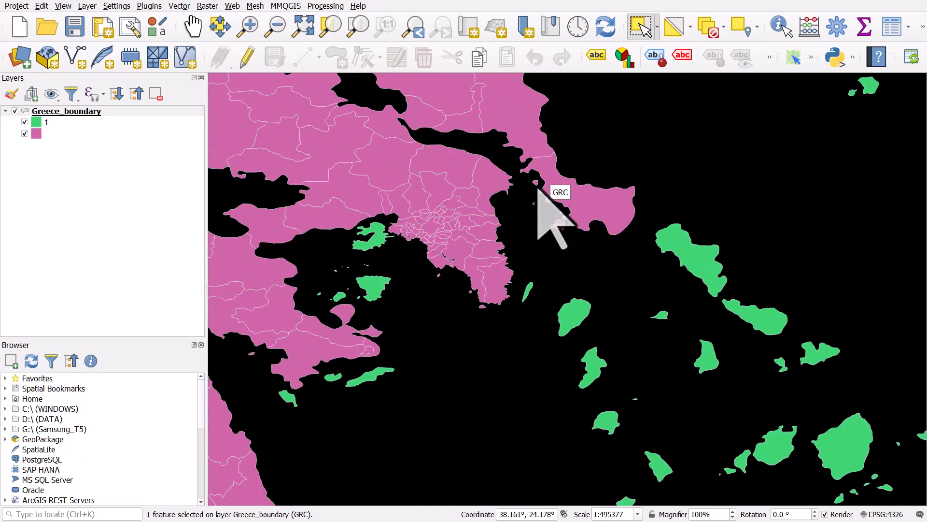
Try to add the two islets between the eastern peninsulas of Chalkidiki to the selection, deselecting their municipality after each.
scroll(538, 189, down, 2)
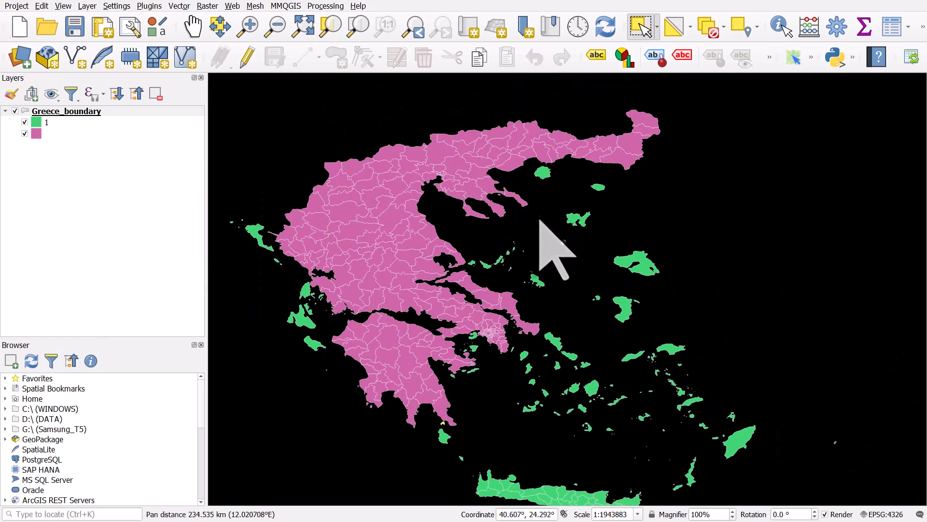
scroll(541, 244, up, 1)
scroll(541, 243, up, 1)
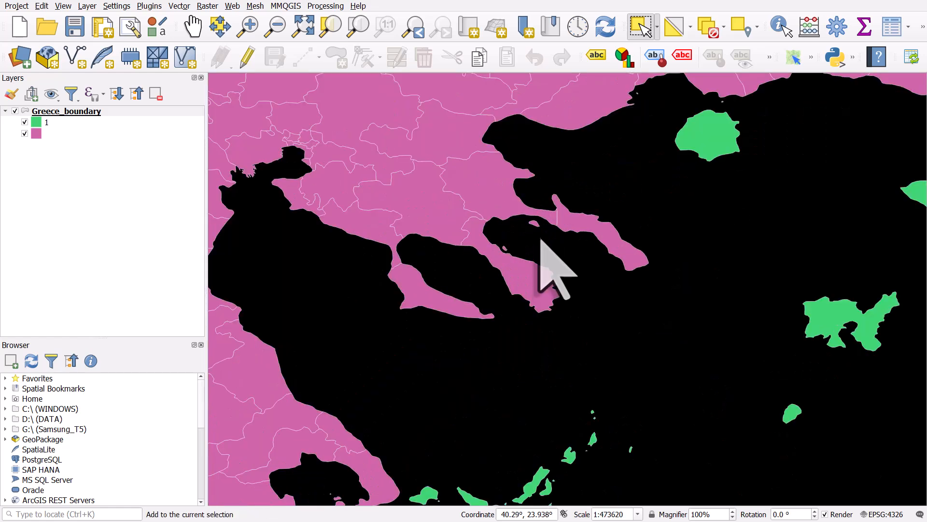
shift+click(537, 230)
ctrl+click(536, 231)
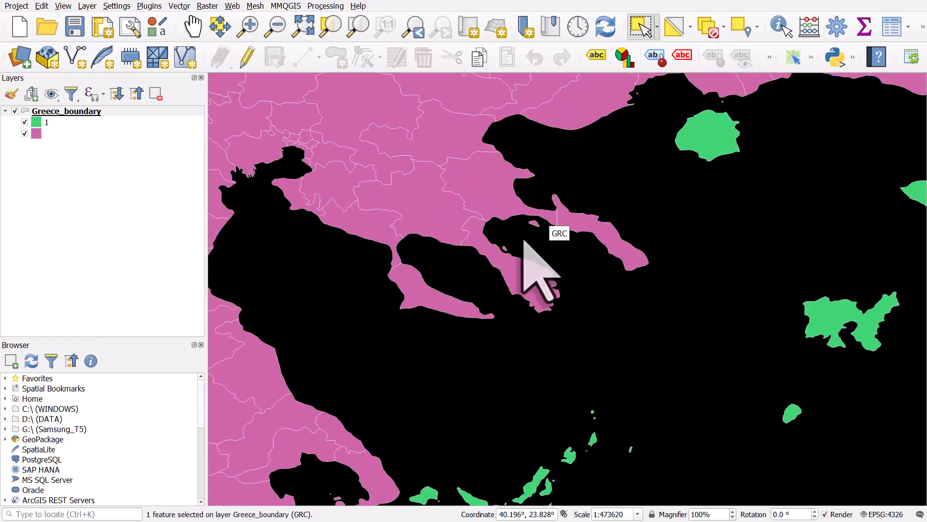
shift+click(508, 255)
ctrl+click(506, 252)
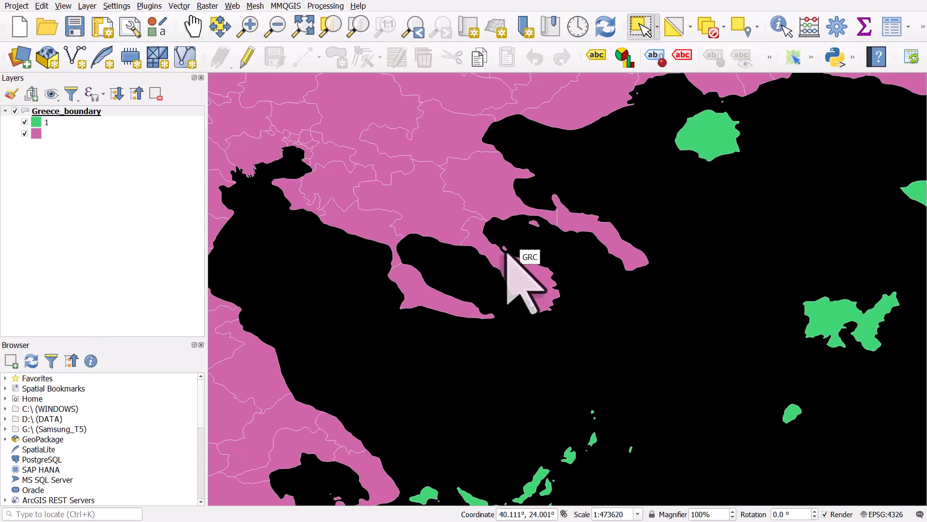
Update the existing island field to 1 with the field calculator, only for the selected small island between Kythira and the Peloponnese.
scroll(511, 263, down, 2)
key(Down)
scroll(505, 319, up, 1)
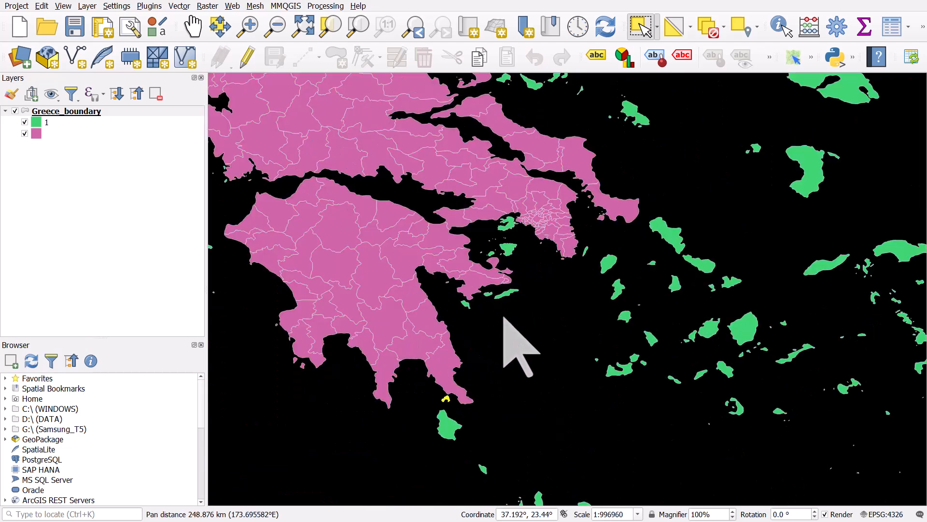
scroll(505, 319, up, 1)
drag(503, 317, 573, 228)
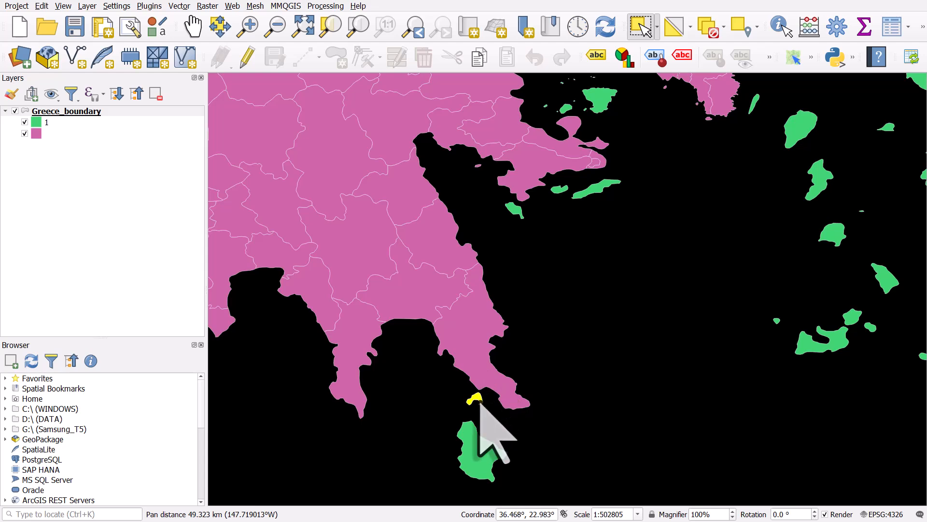
click(889, 31)
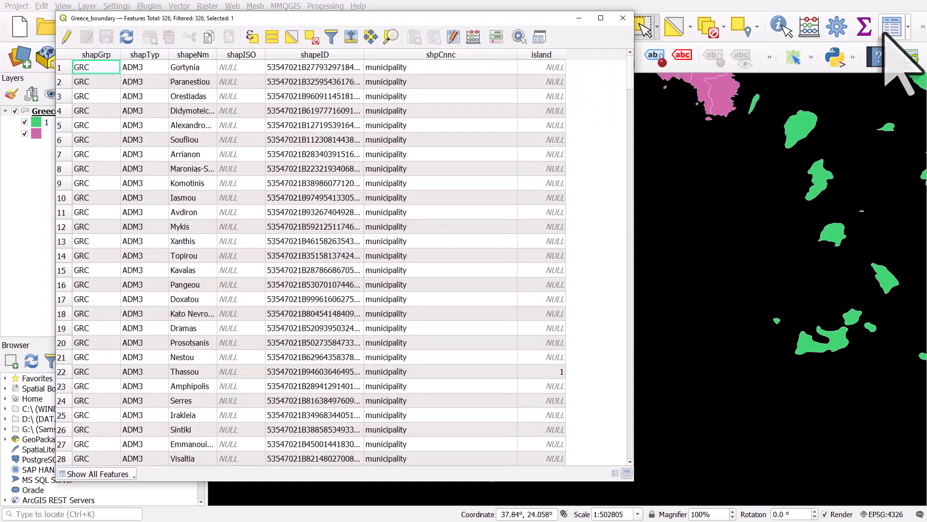
click(475, 37)
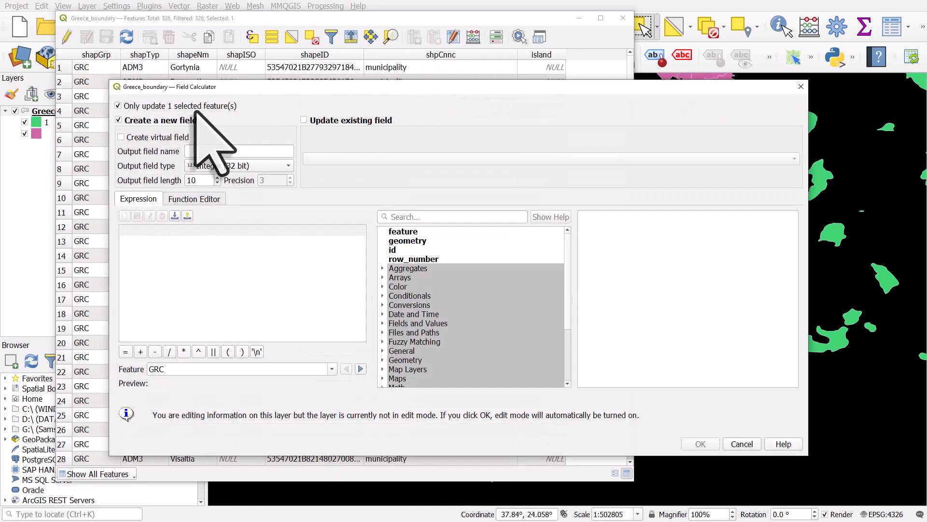
click(304, 120)
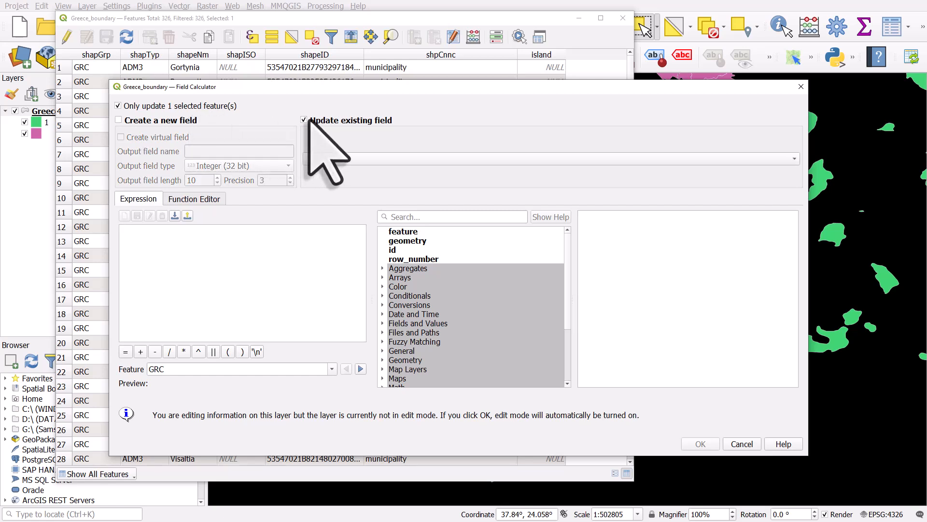
click(338, 162)
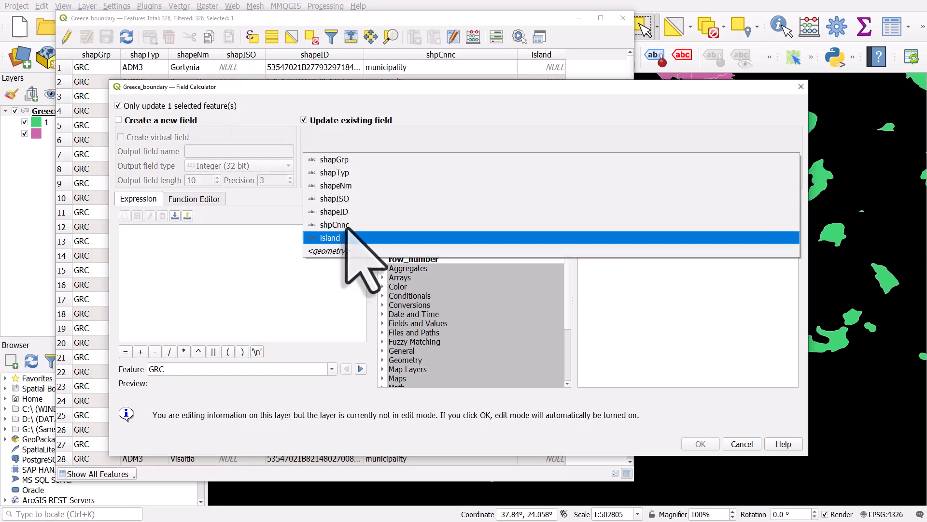
click(347, 238)
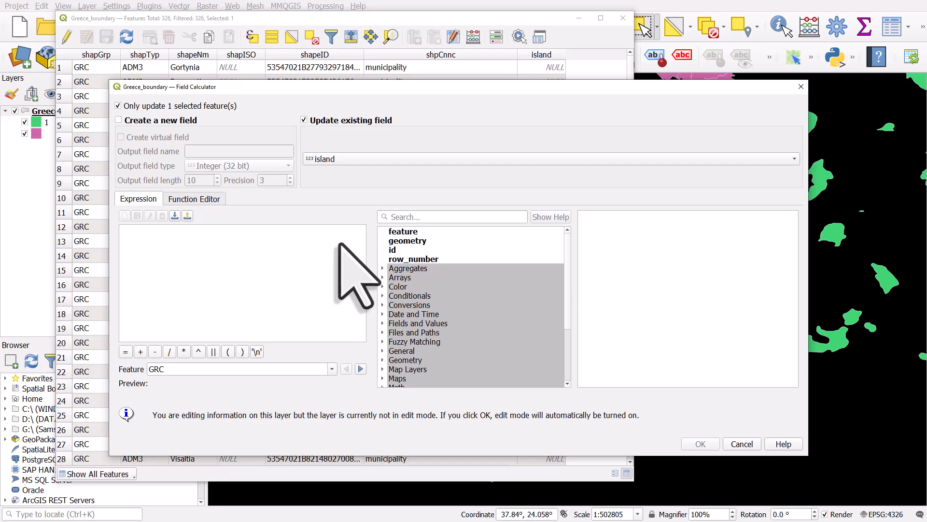
click(339, 244)
text(1)
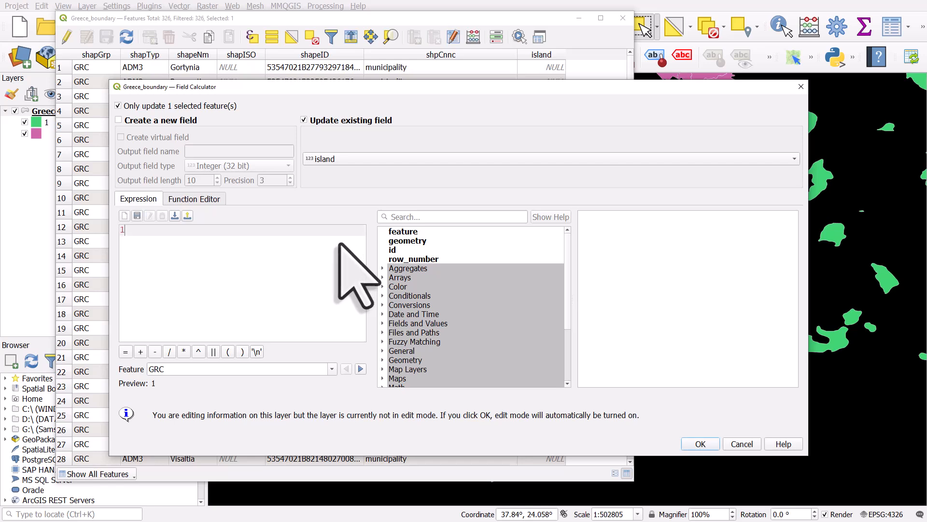
click(703, 444)
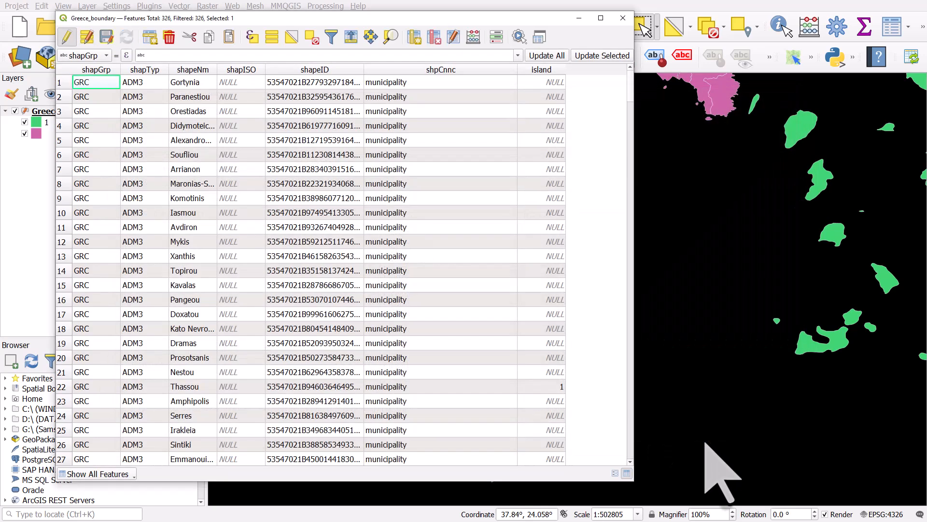
Stop editing Greece_boundary with its changes saved, and close the attribute table.
click(66, 36)
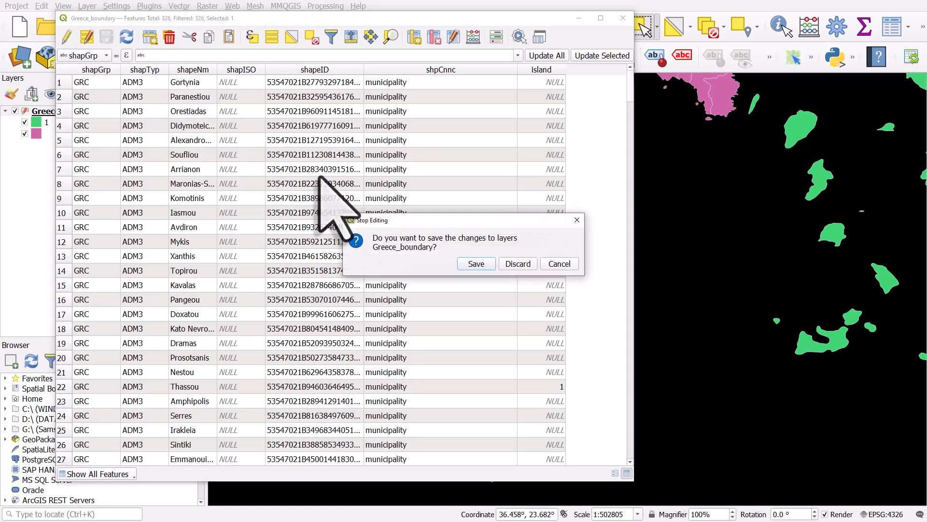
click(476, 264)
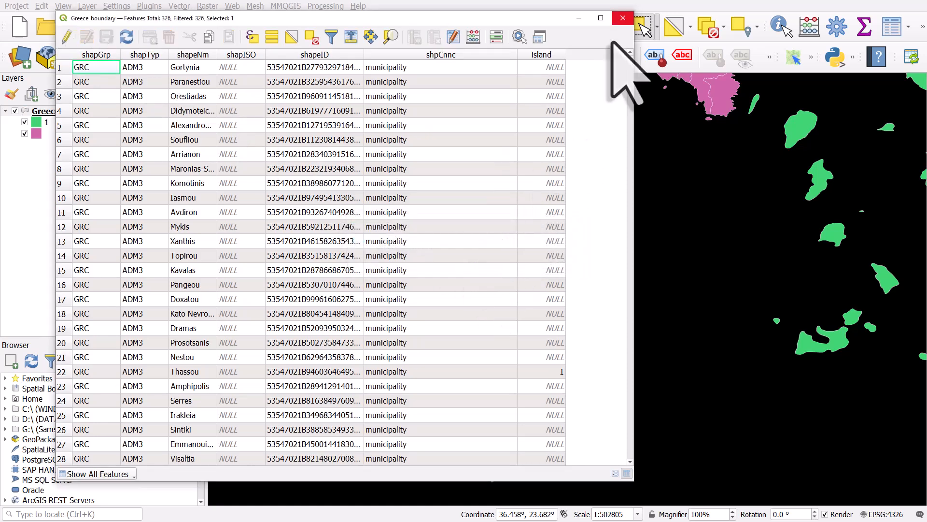
click(623, 18)
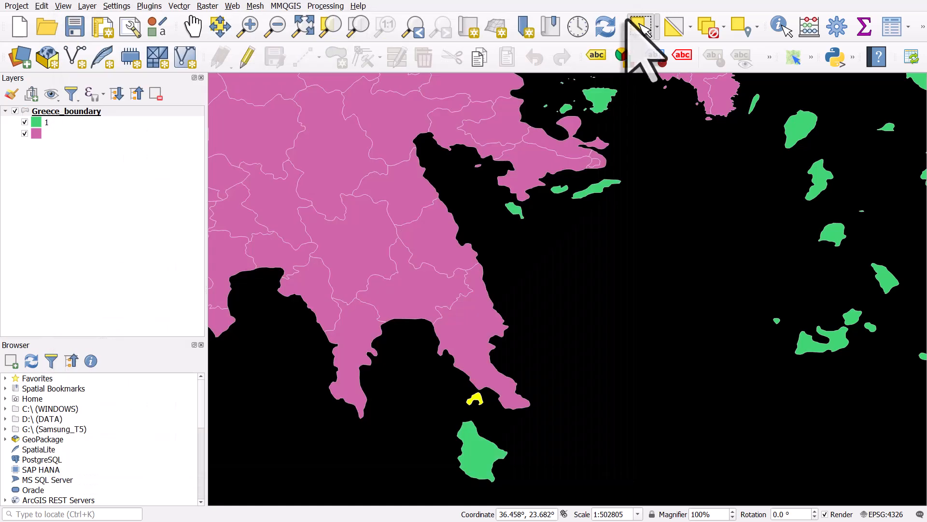
Clear the selection and check the island styling across the whole of Greece.
click(709, 32)
scroll(478, 411, down, 2)
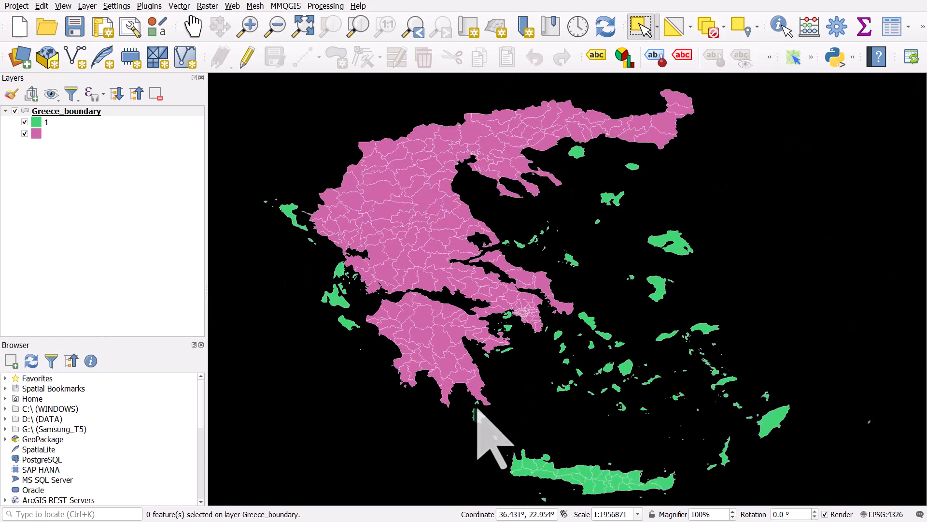
mouse_move(477, 409)
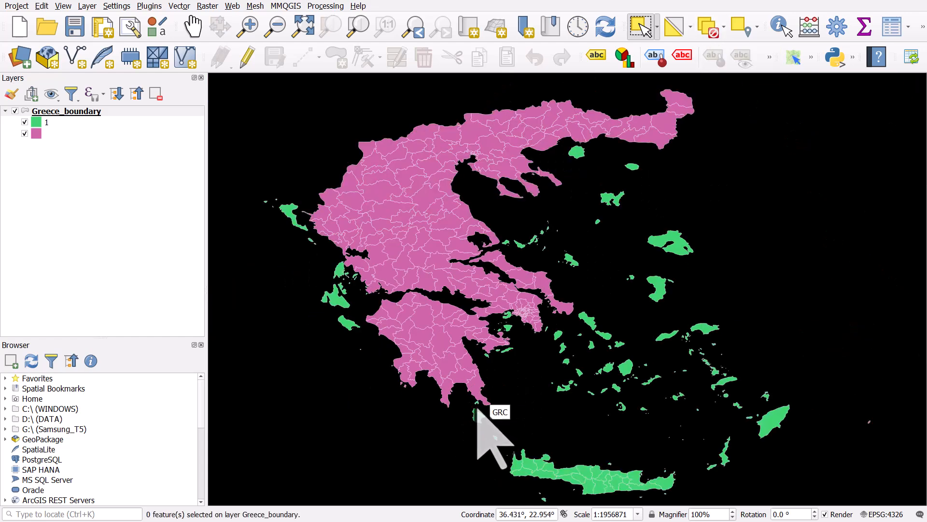